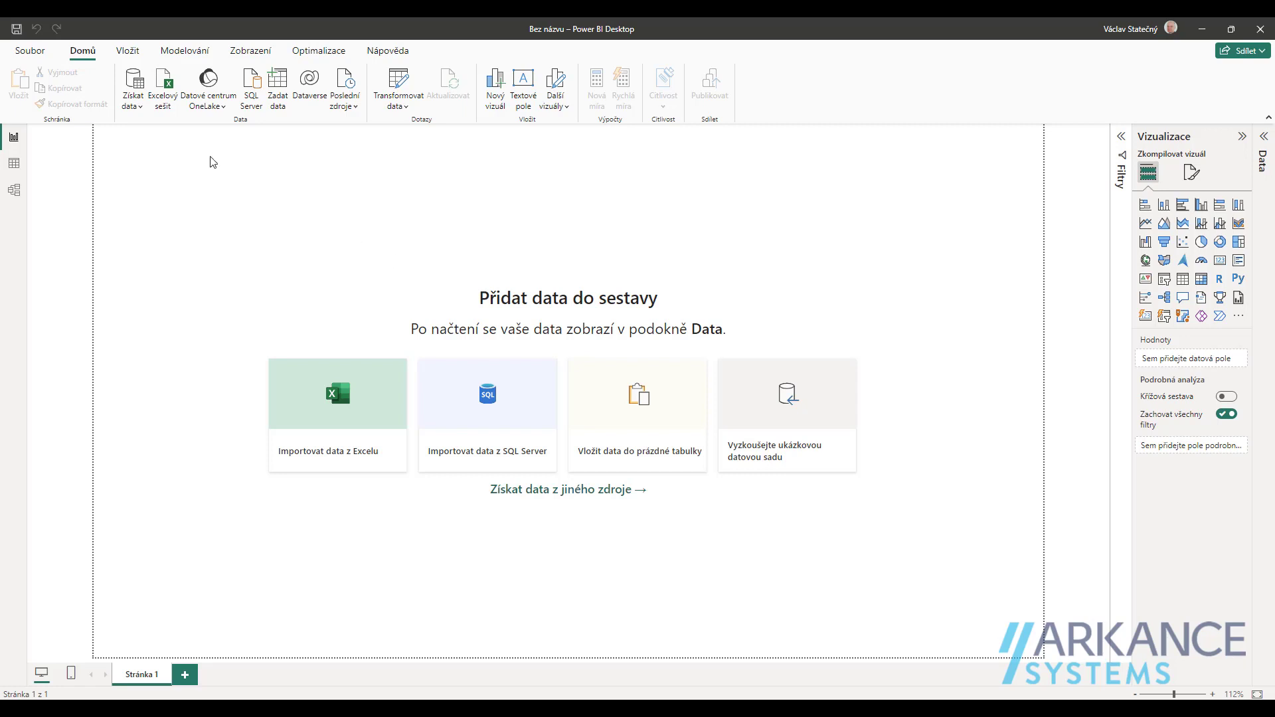
# Step: Connect to the Autodesk Data Connector - Preview source for region US and sign in
pyautogui.click(137, 107)
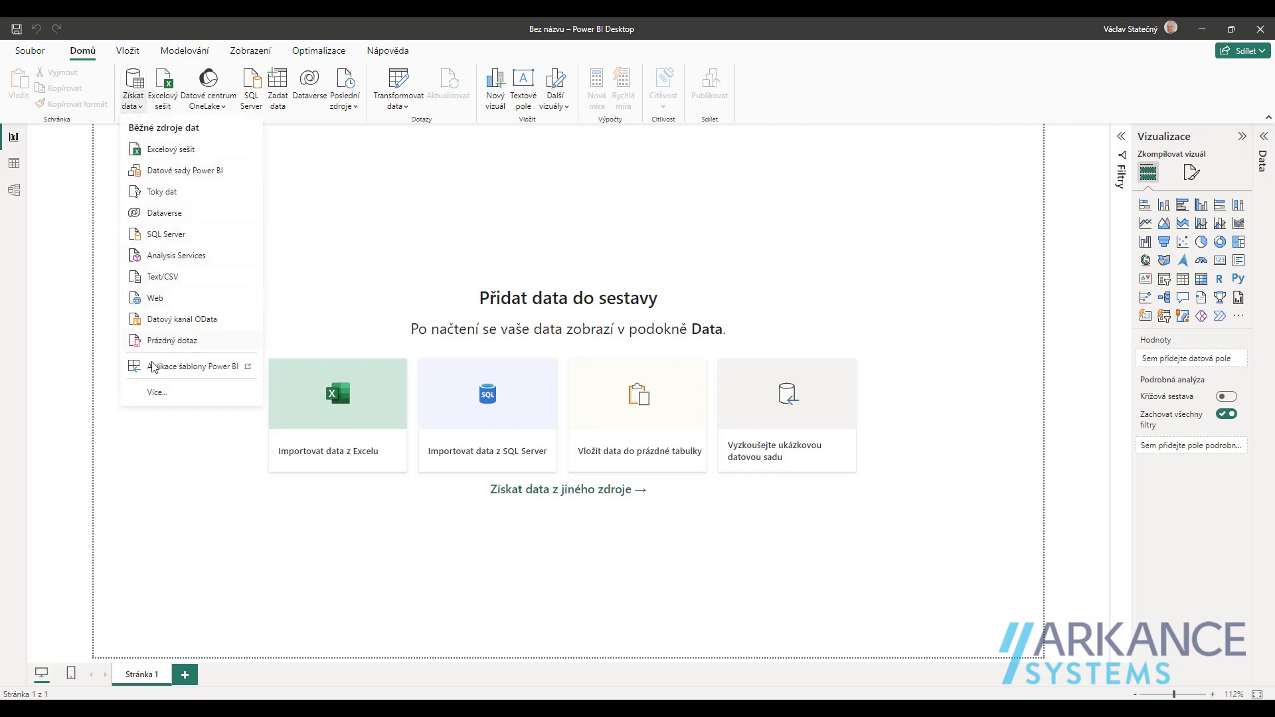
pyautogui.click(157, 393)
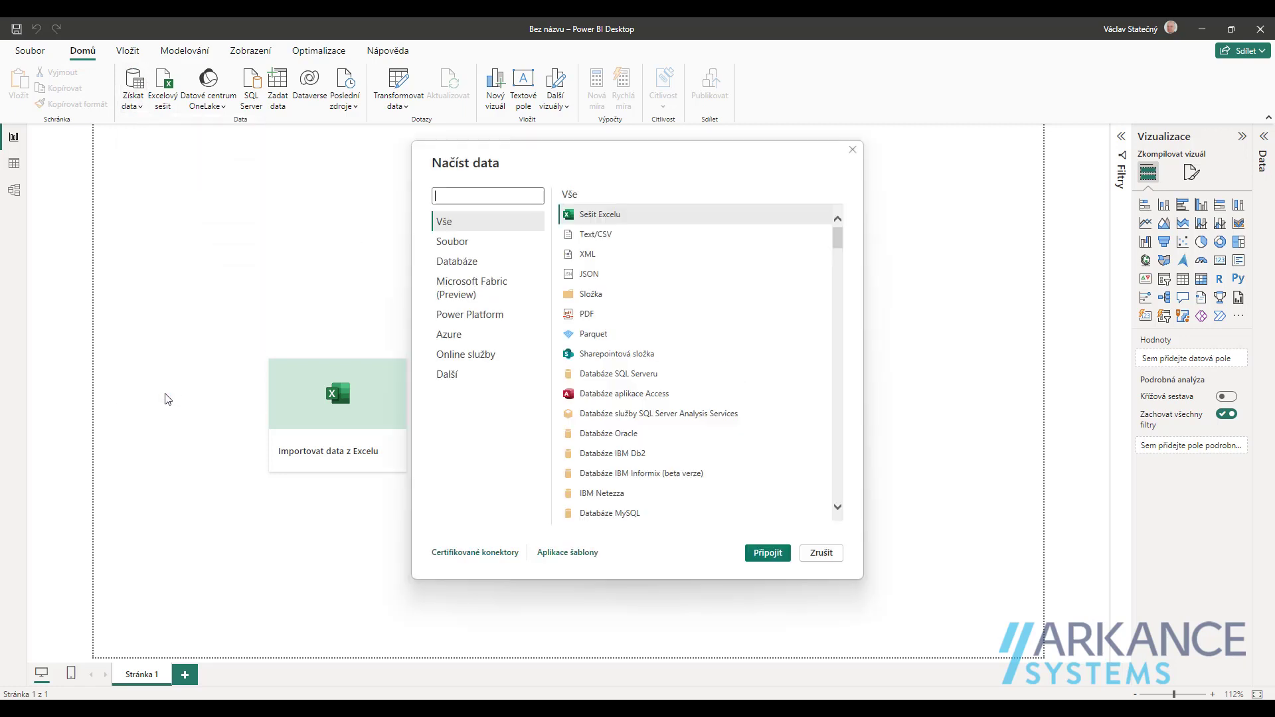
pyautogui.click(443, 376)
pyautogui.click(672, 455)
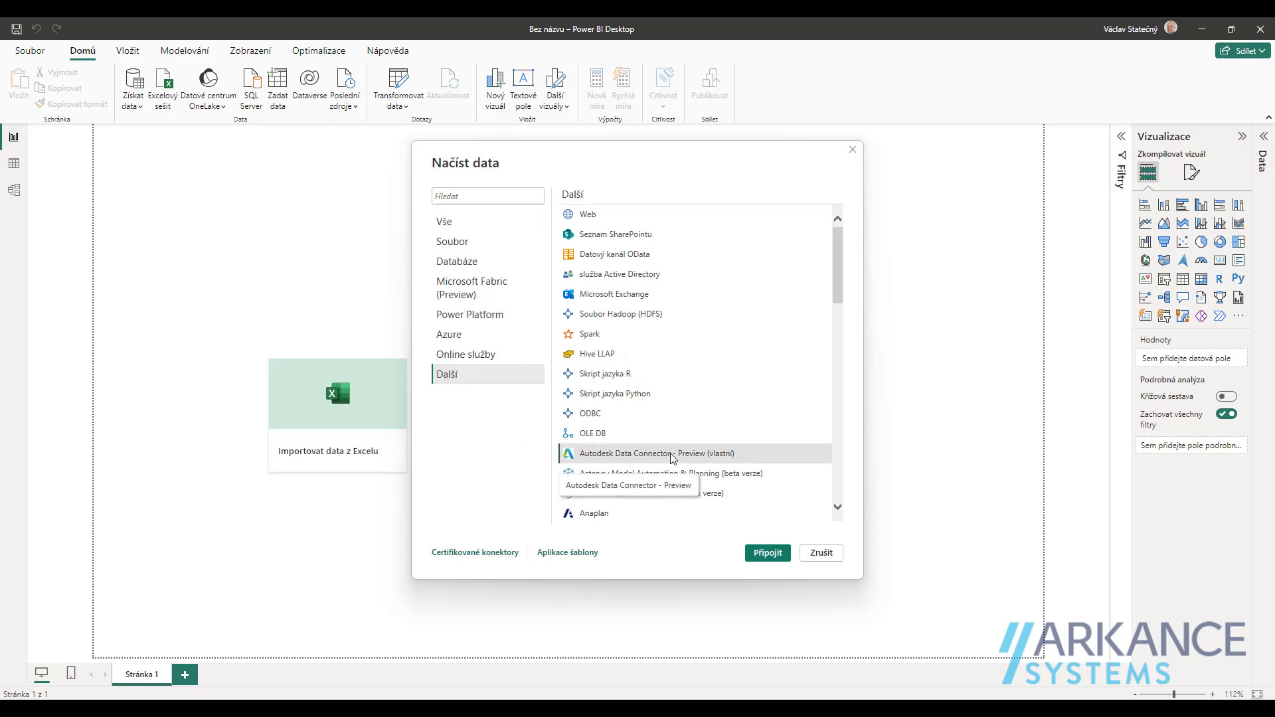
pyautogui.click(768, 555)
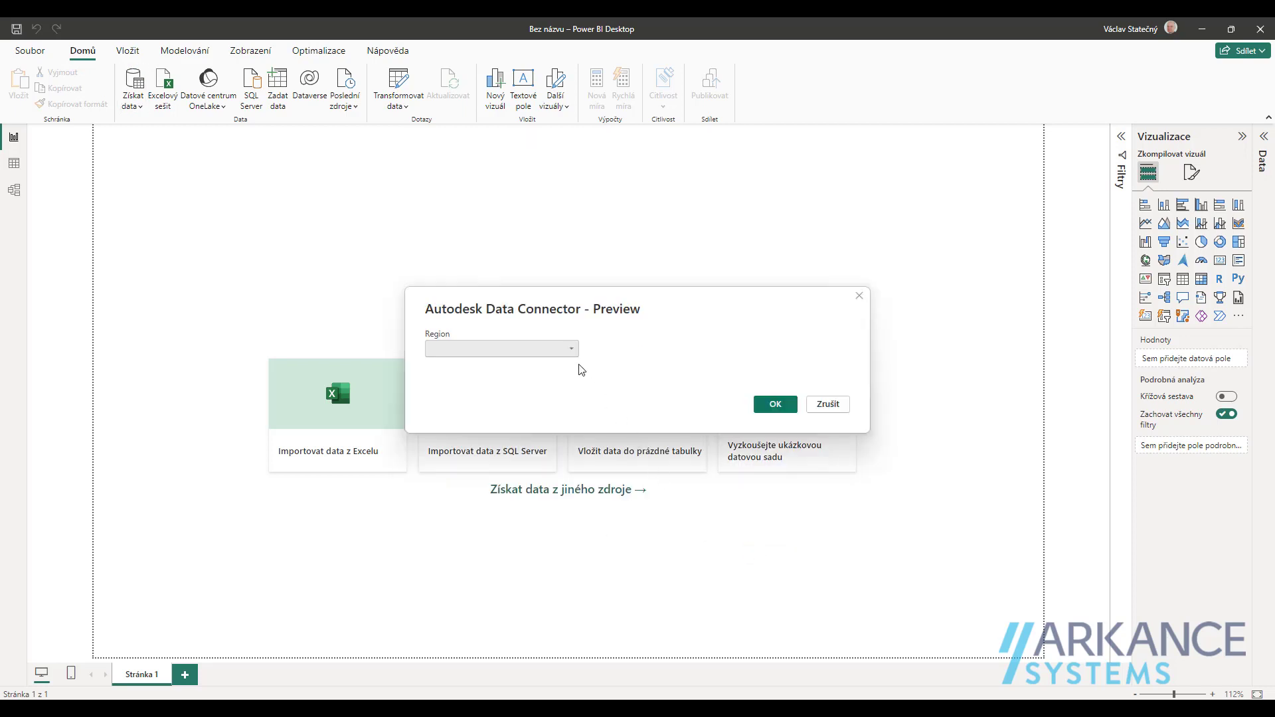
pyautogui.click(572, 350)
pyautogui.click(552, 364)
pyautogui.click(775, 407)
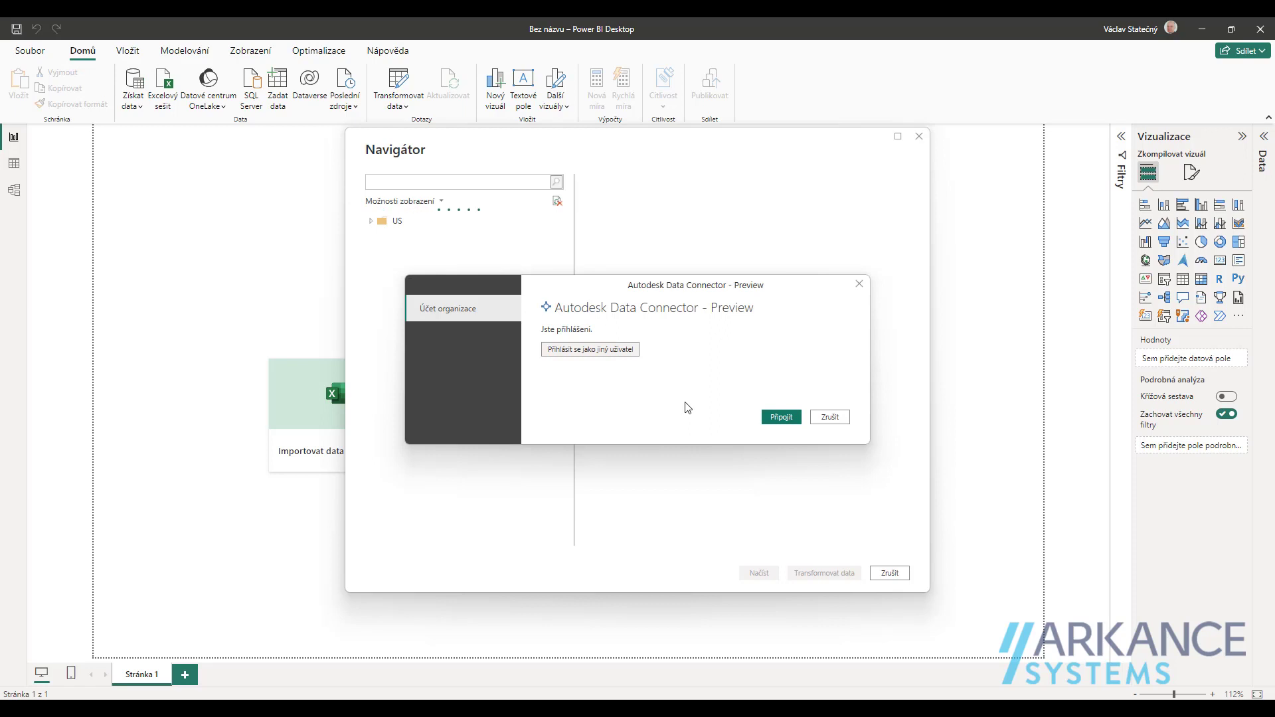
# Step: Connect and load admin_account_services plus the admin_accounts through admin_users tables
pyautogui.click(762, 419)
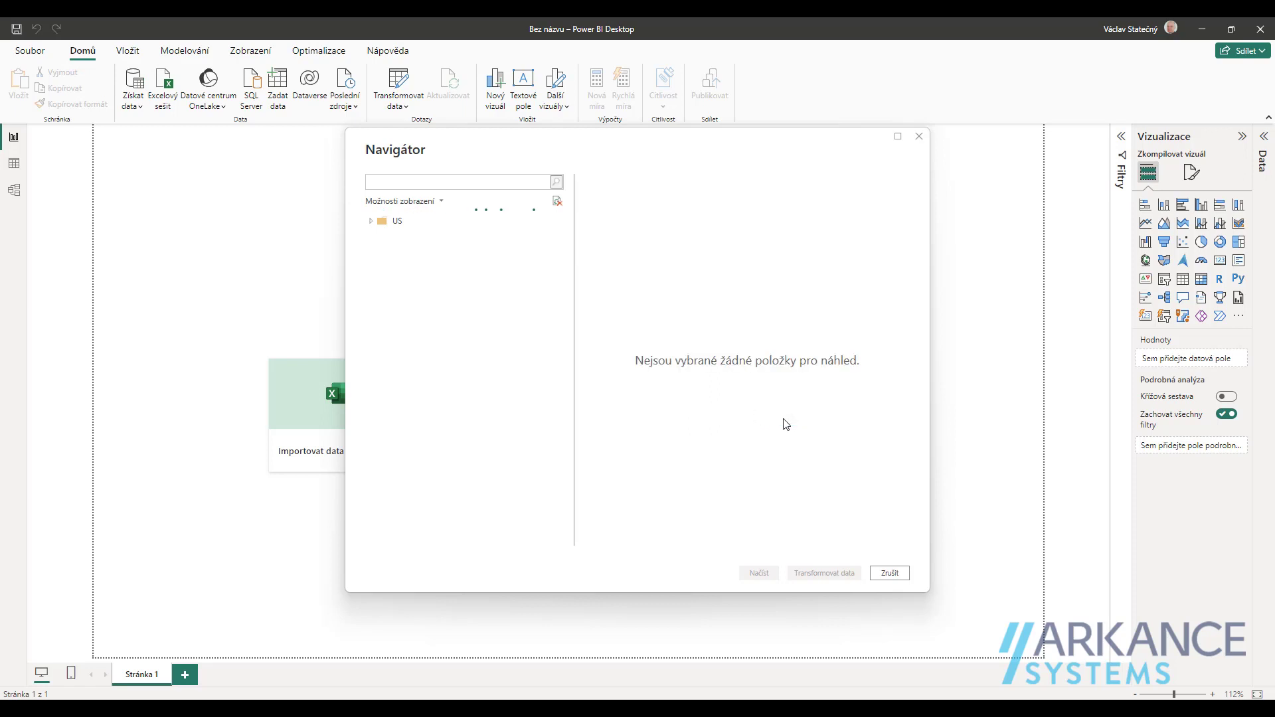
pyautogui.click(460, 520)
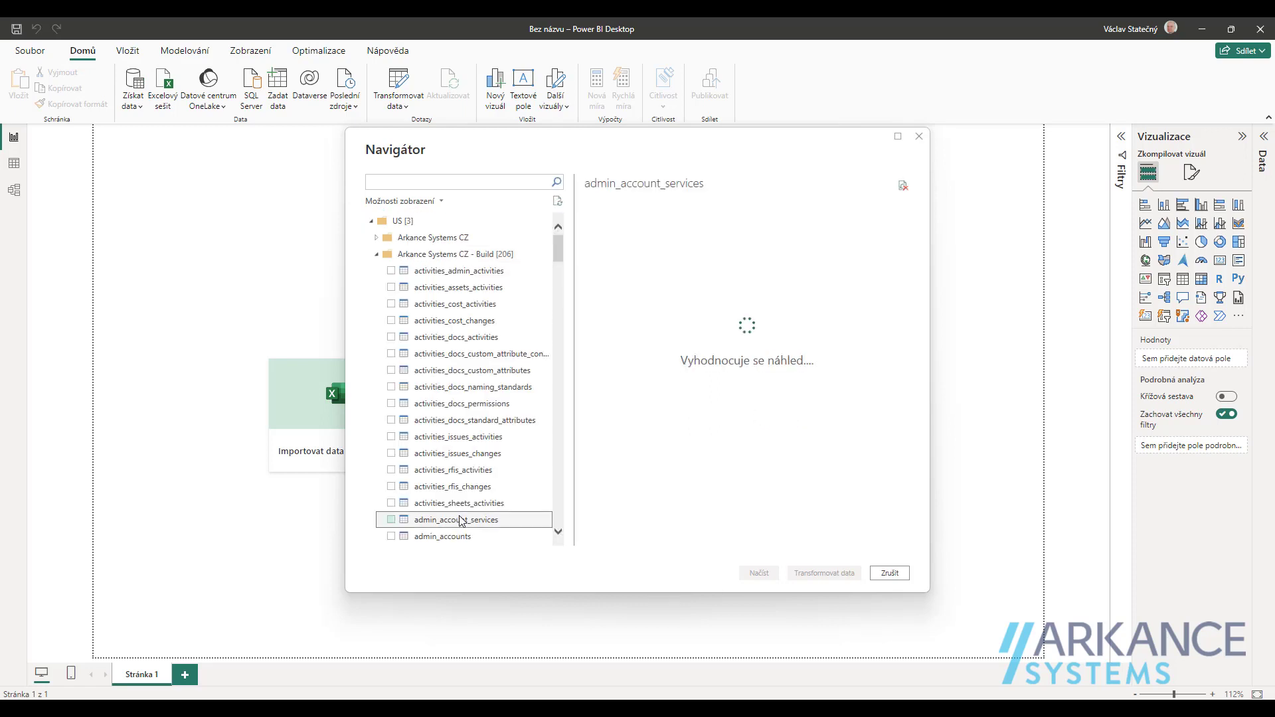
pyautogui.click(392, 520)
pyautogui.scroll(-6, 565, 405)
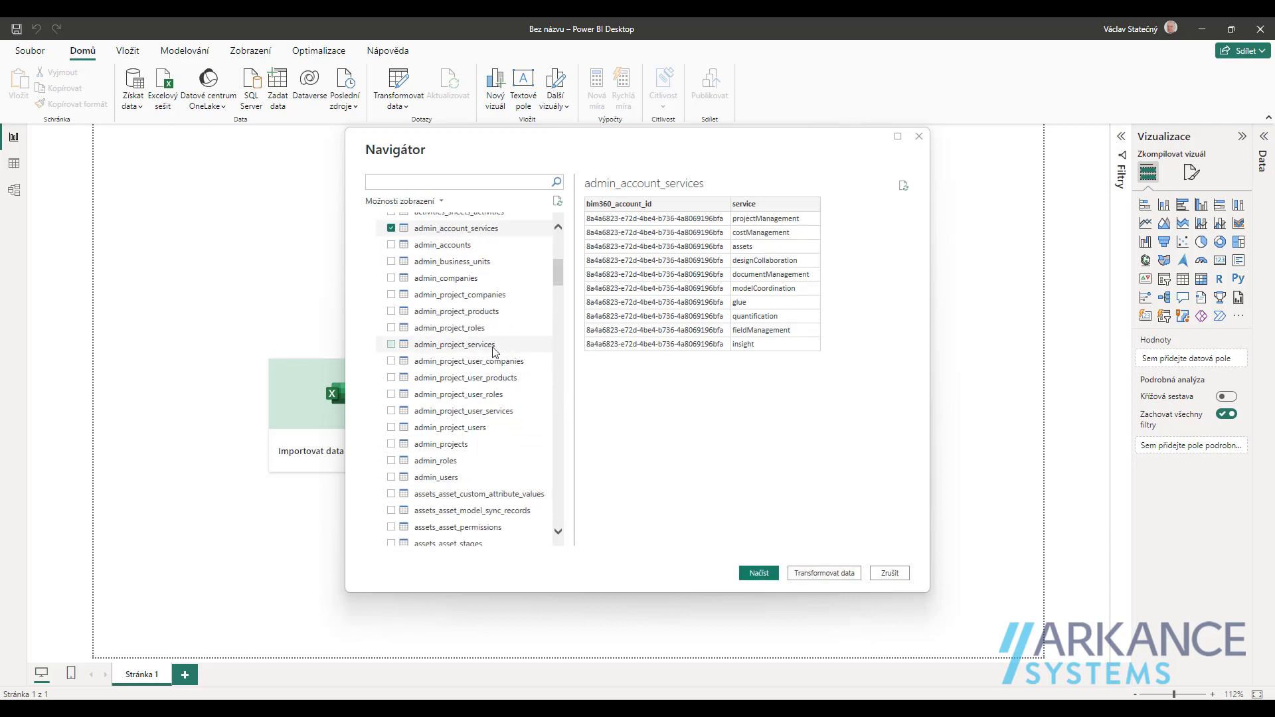
pyautogui.click(442, 245)
pyautogui.keyDown('shift'); pyautogui.click(420, 479); pyautogui.keyUp('shift')
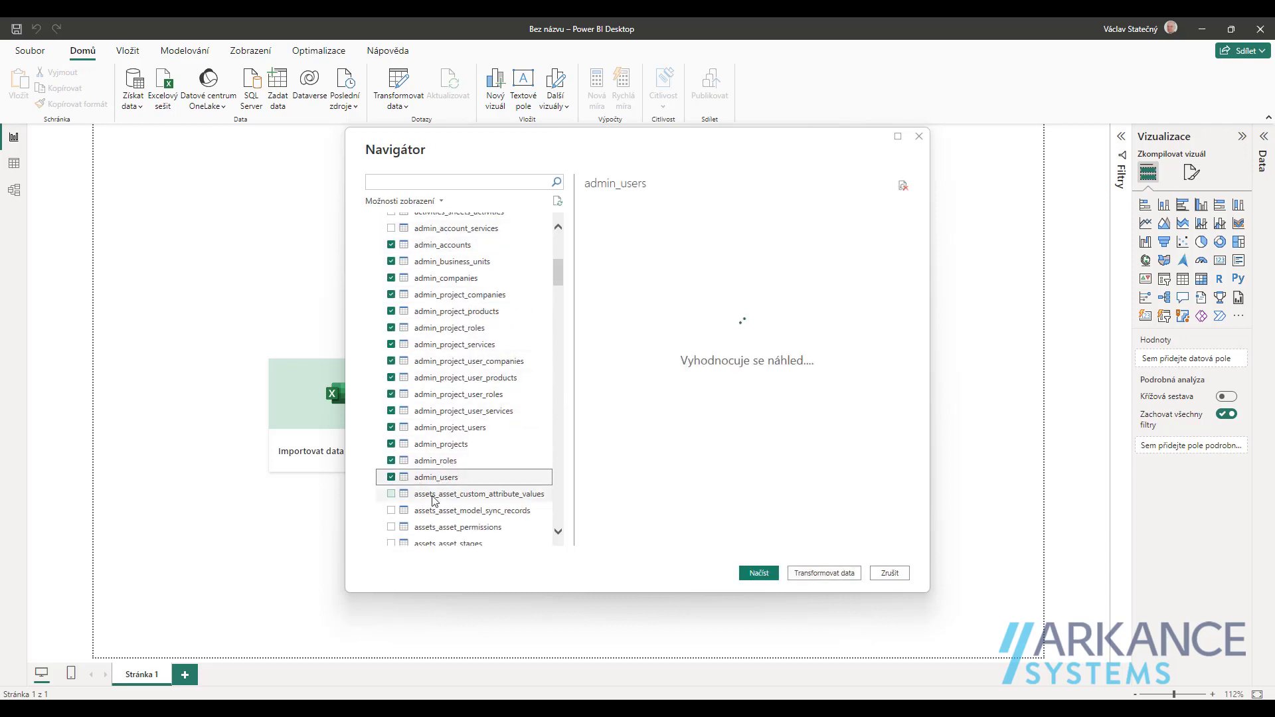
pyautogui.click(763, 574)
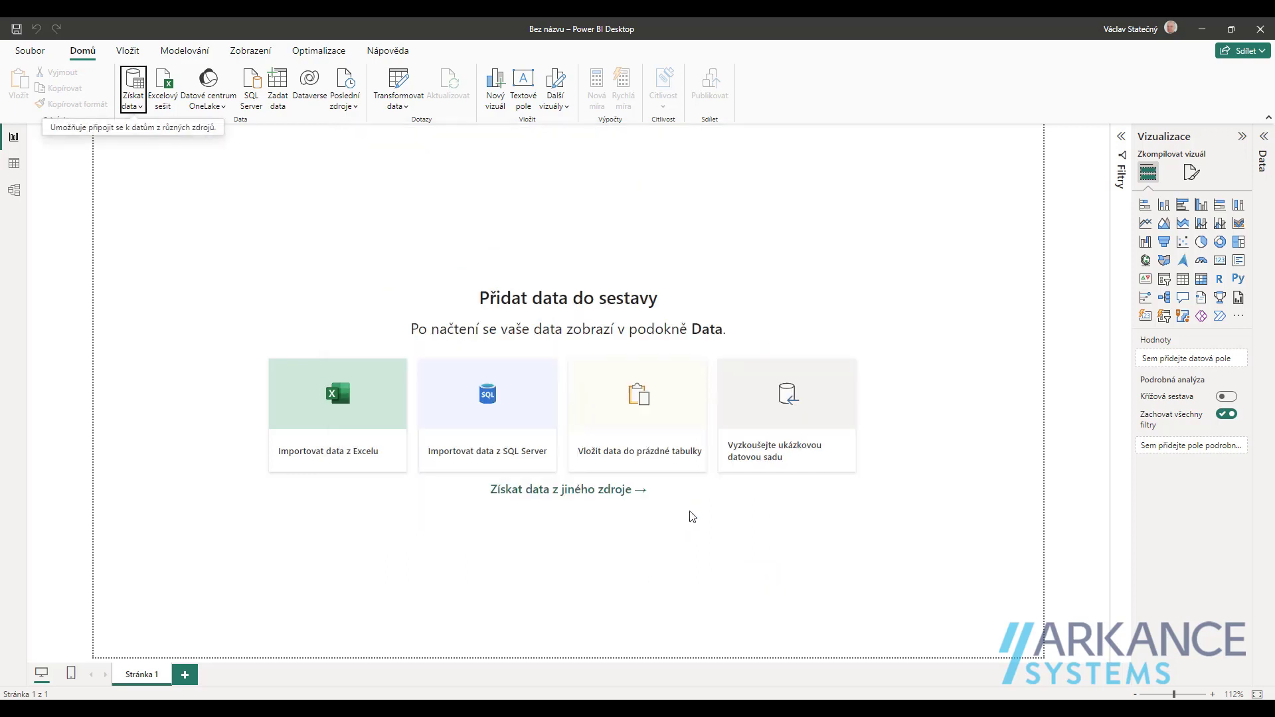
# Step: Create a table of admin_companies name, project_size and user_size
pyautogui.click(1195, 236)
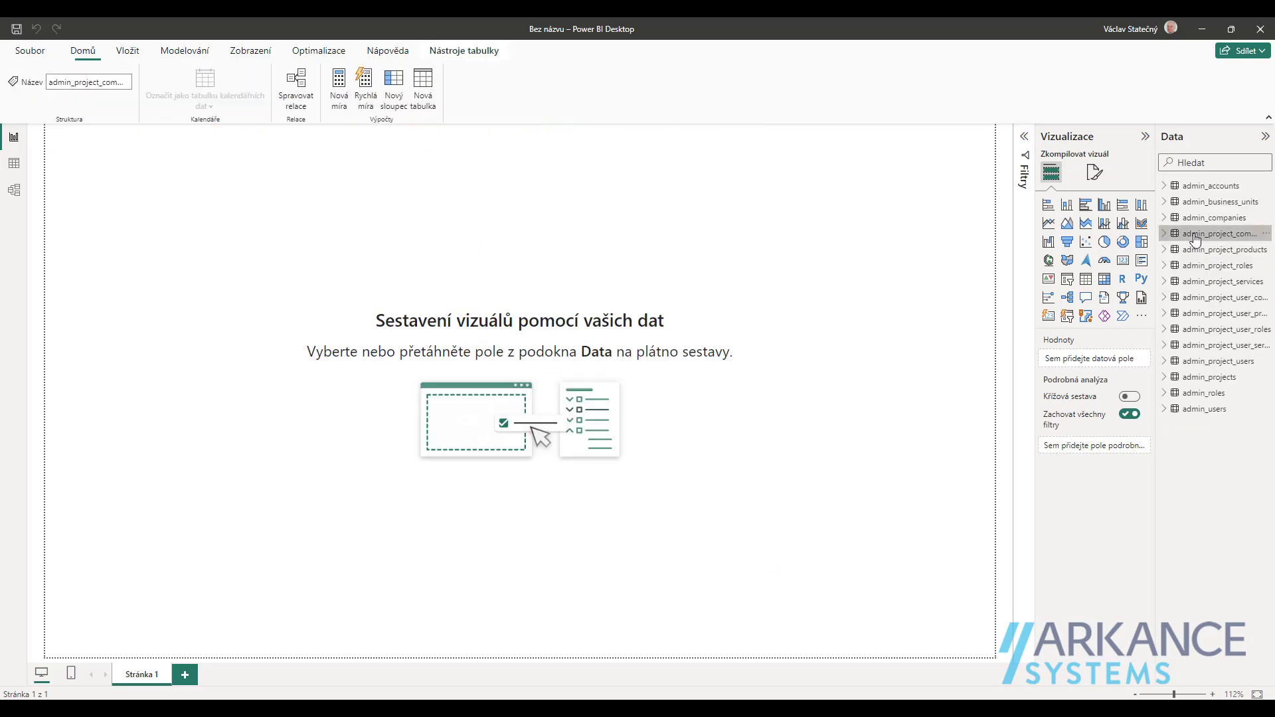
pyautogui.click(1165, 217)
pyautogui.click(1184, 408)
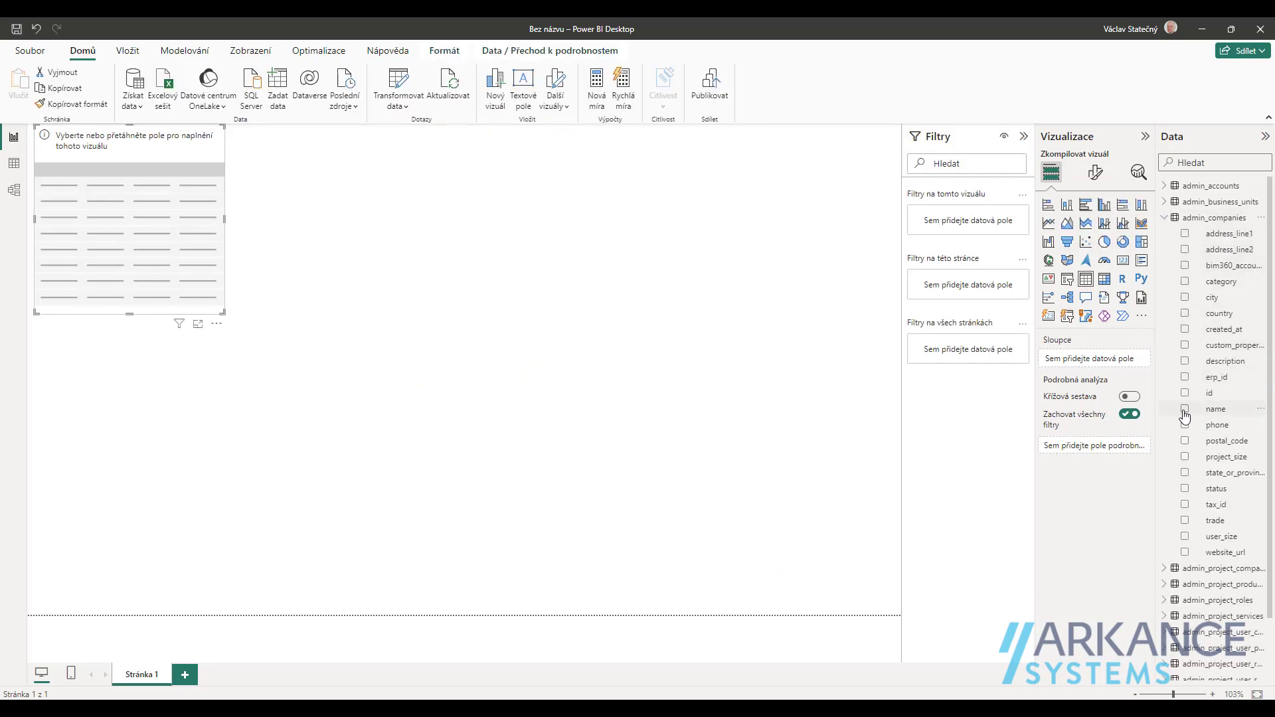
pyautogui.click(1184, 456)
pyautogui.click(1185, 536)
# Step: Create a second table with admin_project_roles name and status
pyautogui.click(1164, 600)
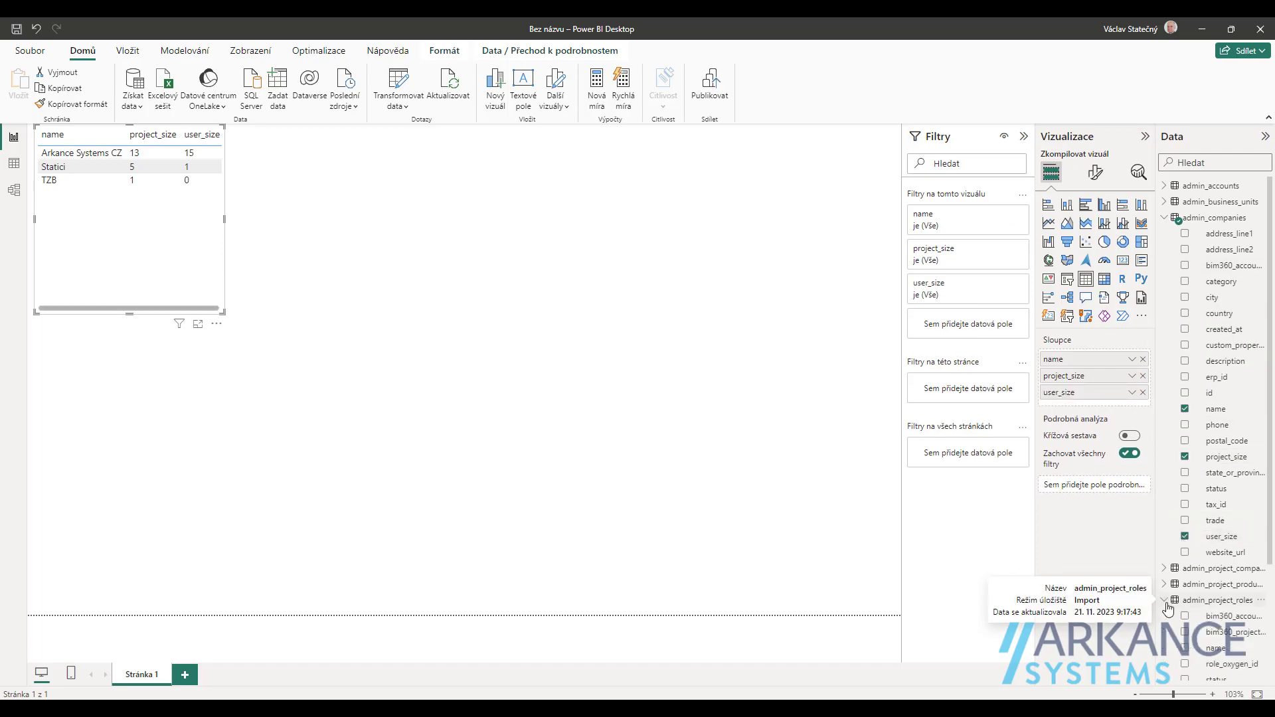
pyautogui.click(1184, 648)
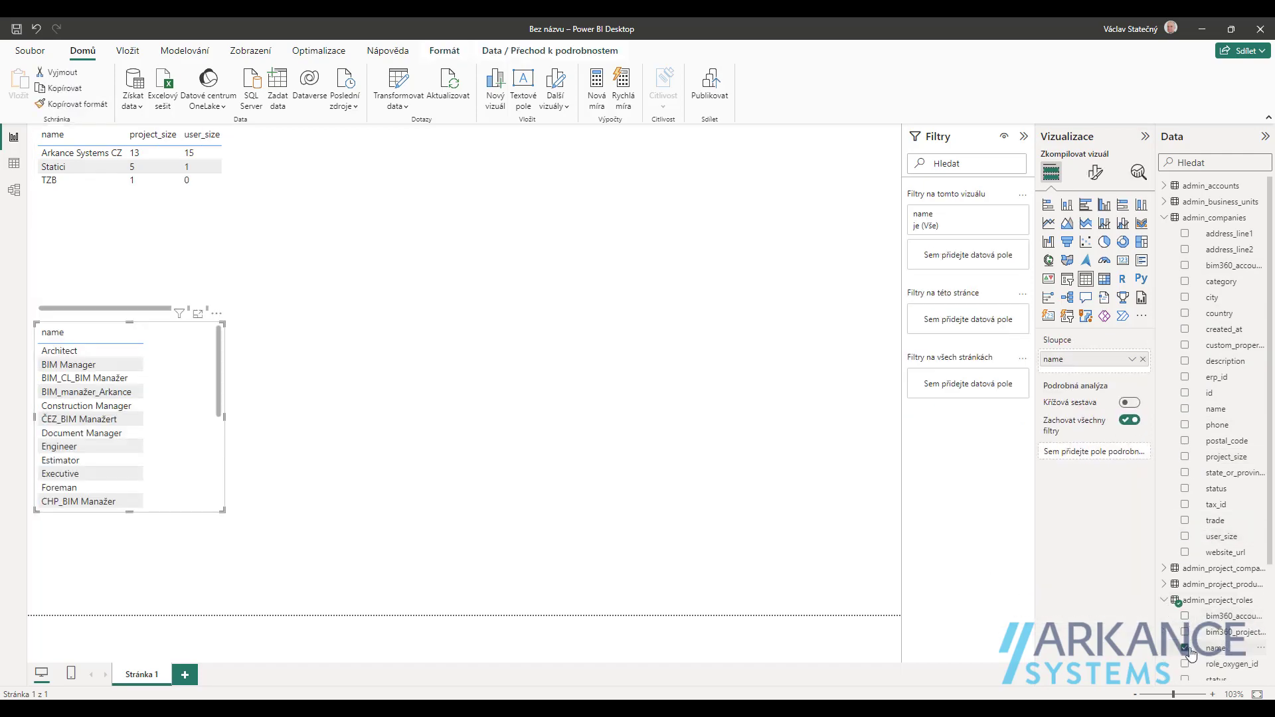
pyautogui.scroll(-2, 1188, 638)
pyautogui.click(1186, 605)
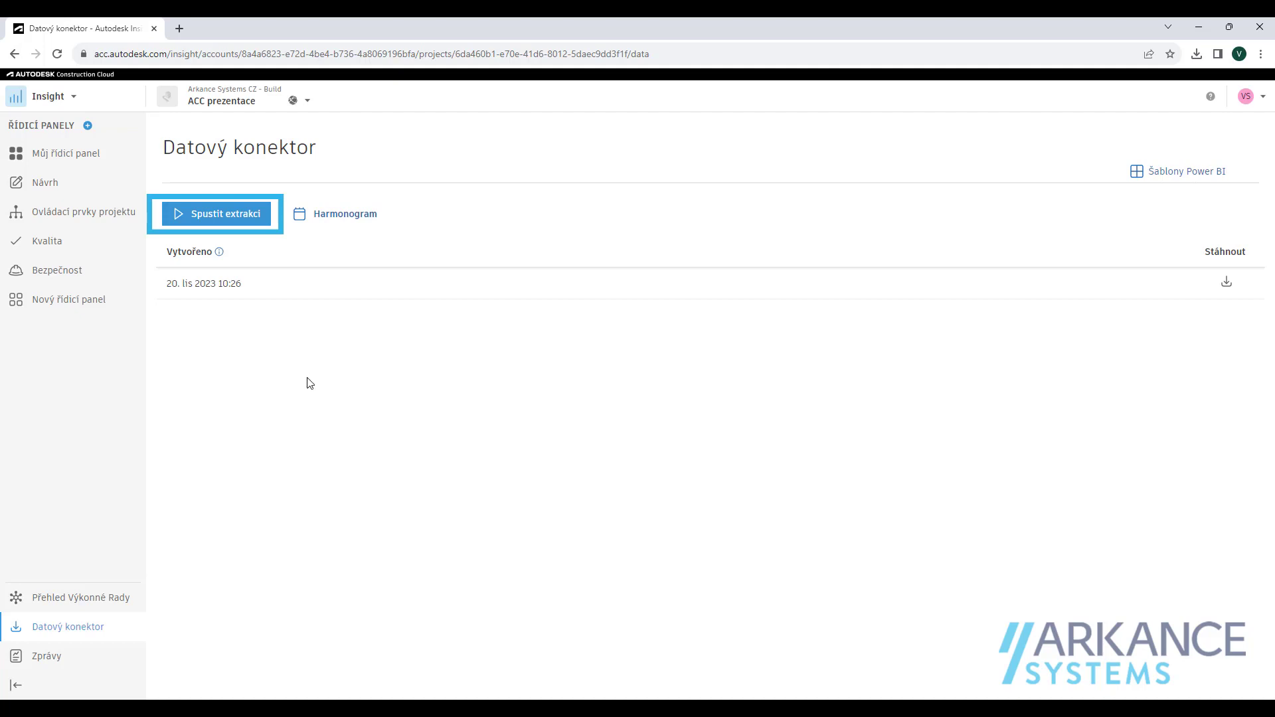
# Step: Save a weekly (Týdně) extraction schedule, then browse Power BI templates to Administration Dashboard
pyautogui.click(355, 218)
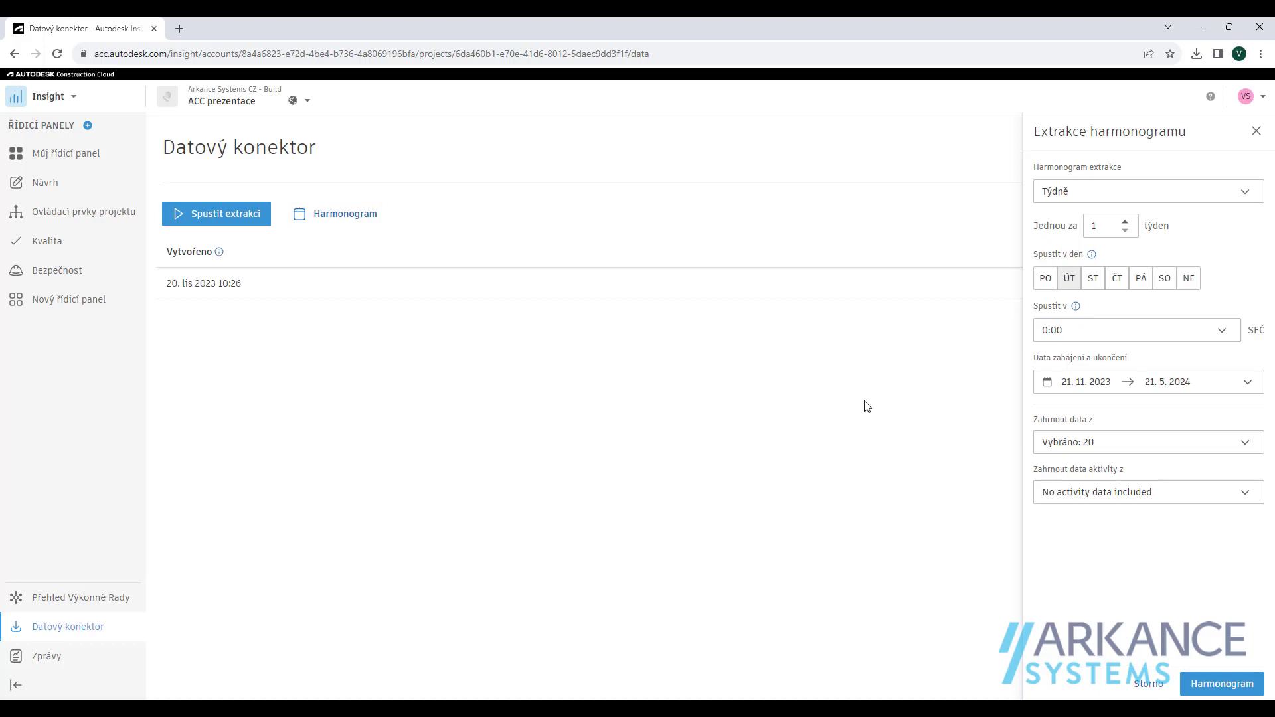
pyautogui.click(1244, 194)
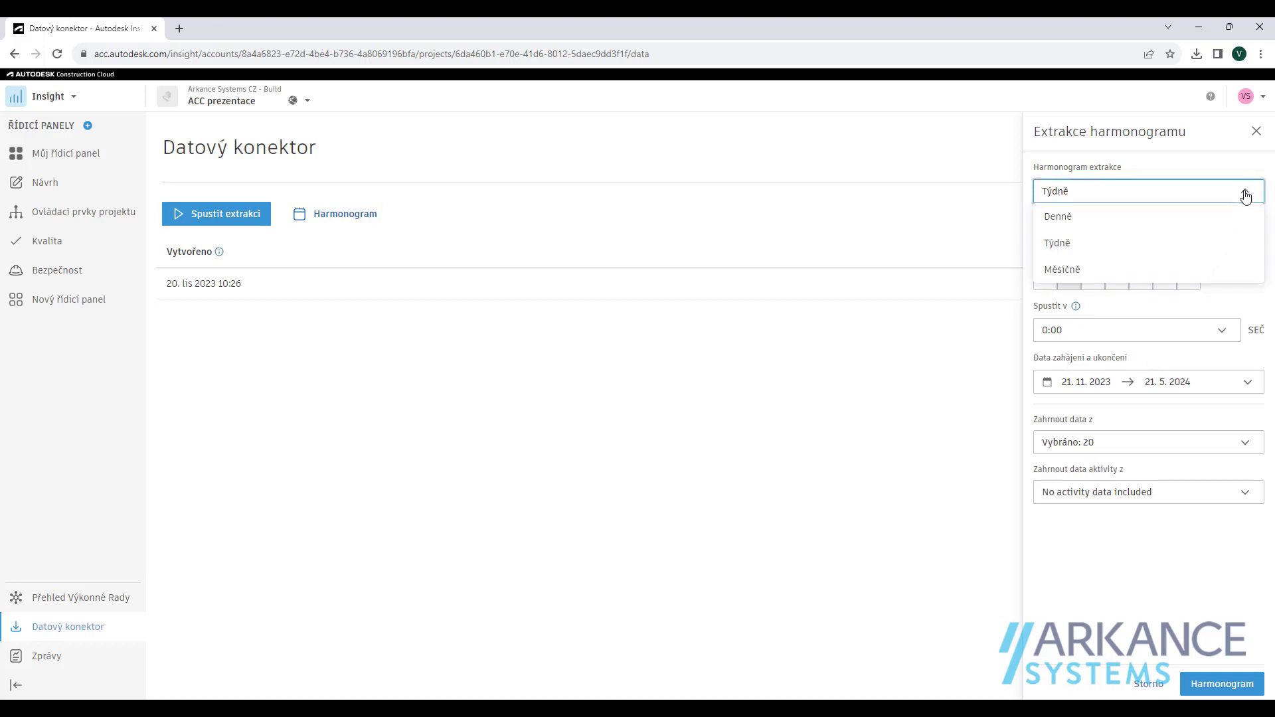
pyautogui.click(1245, 194)
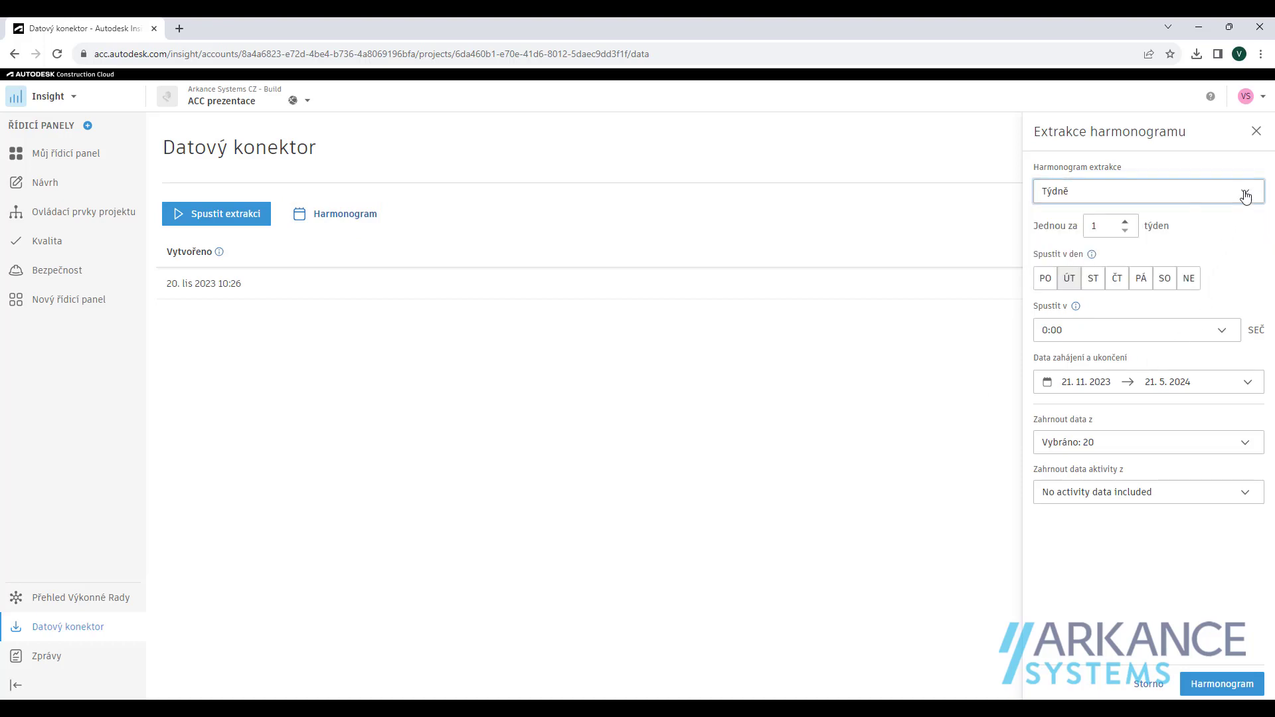
pyautogui.click(1215, 685)
pyautogui.click(1177, 174)
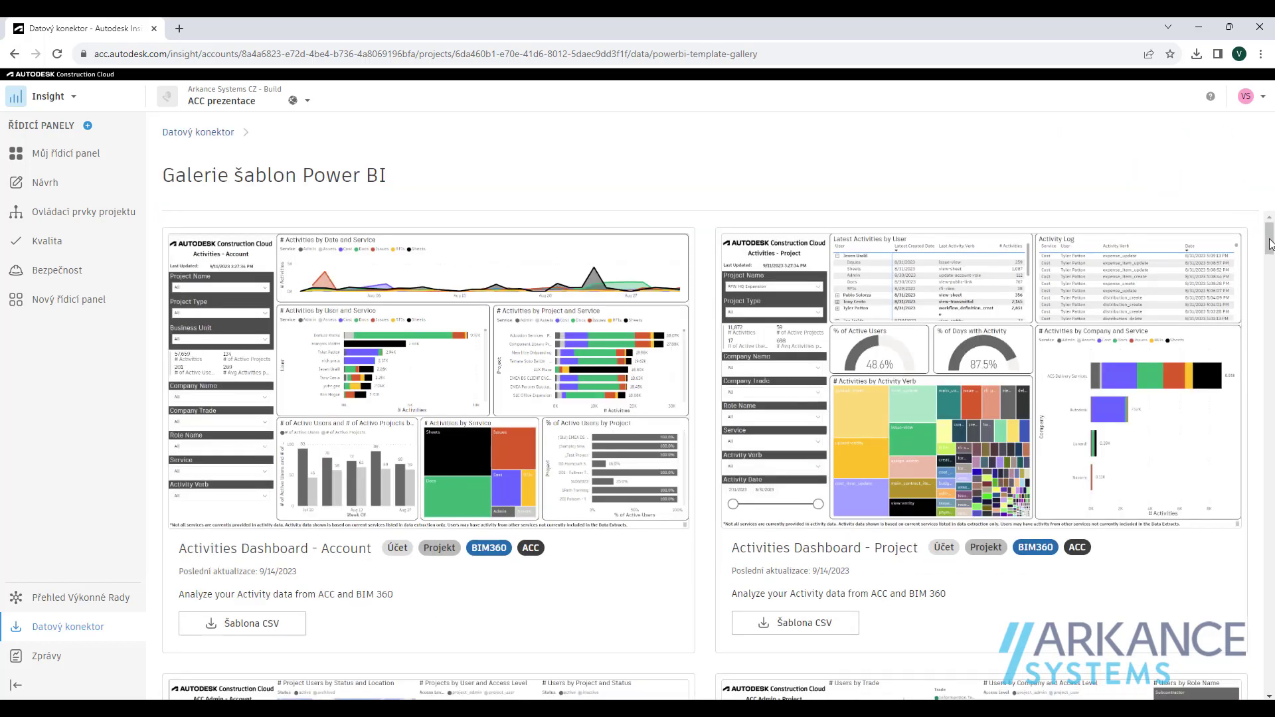
pyautogui.moveTo(1270, 244); pyautogui.dragTo(1270, 282)
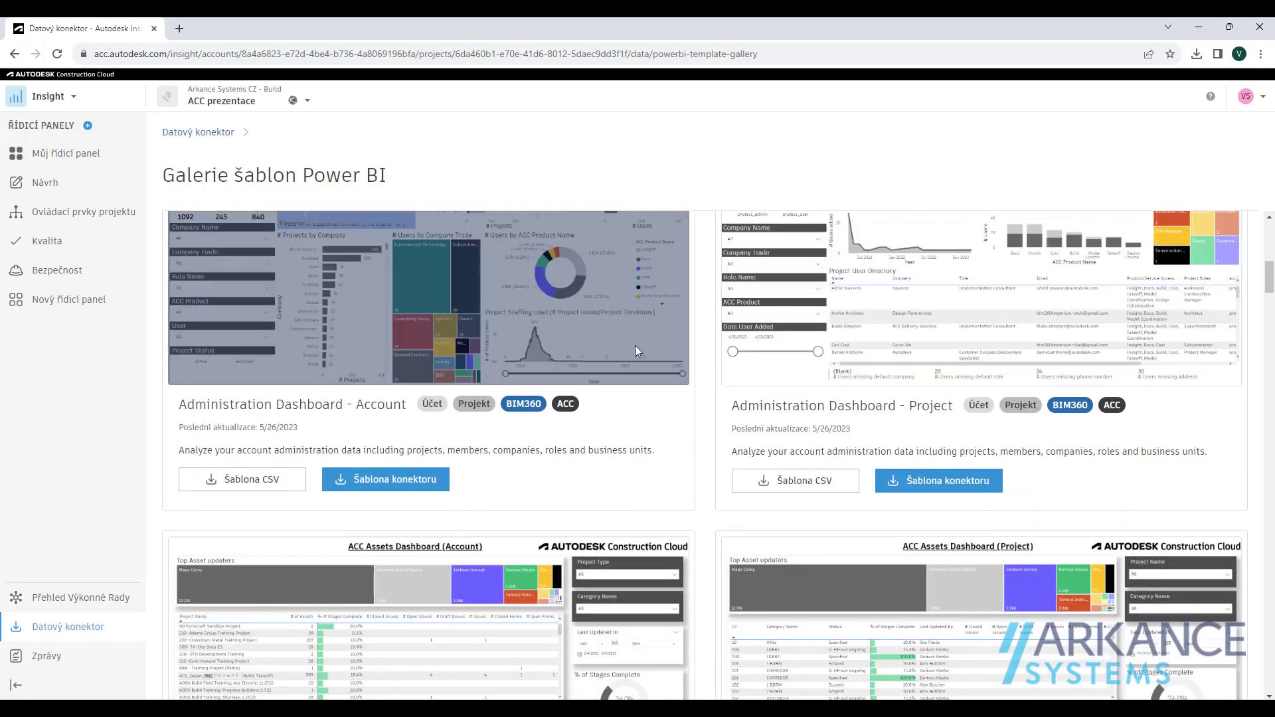
# Step: Download the admin connector template and load it with the account's name and region US
pyautogui.click(403, 489)
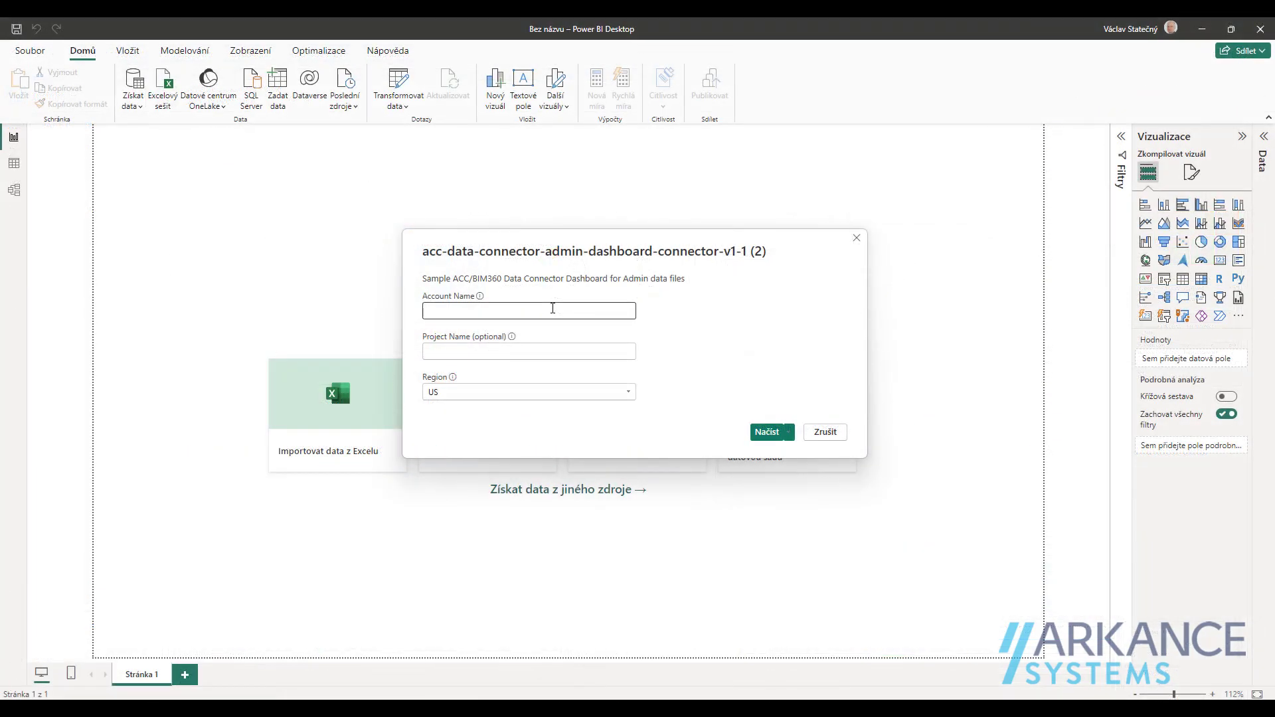
pyautogui.write('Arkance')
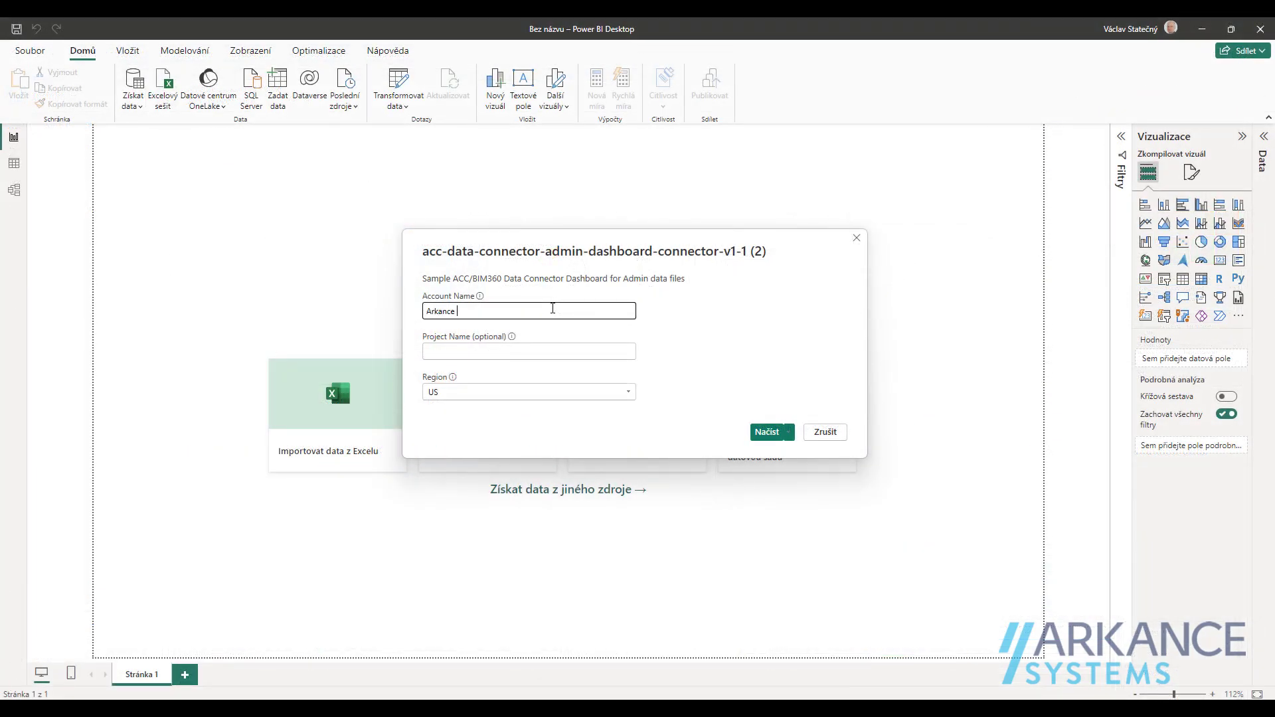
pyautogui.write(' Systems CZ - Build')
pyautogui.click(767, 432)
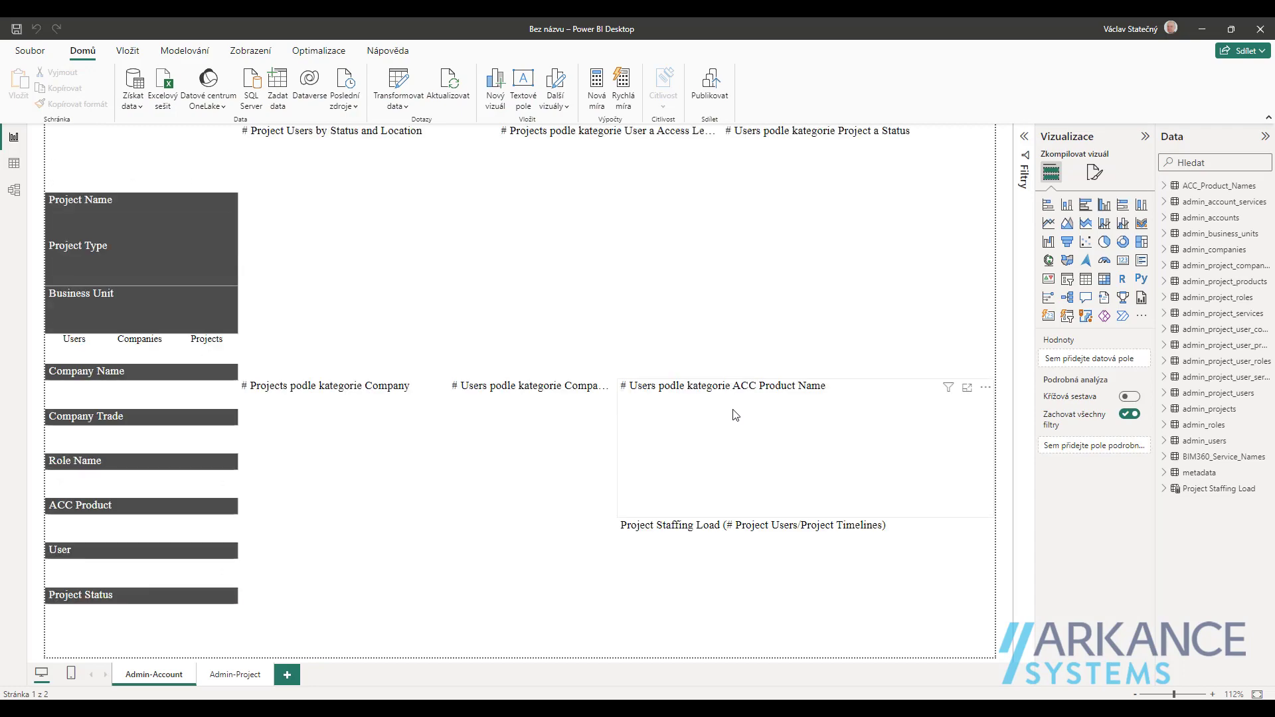
# Step: Switch to the Admin-Project page and expand the admin_projects fields
pyautogui.click(235, 674)
pyautogui.click(1024, 136)
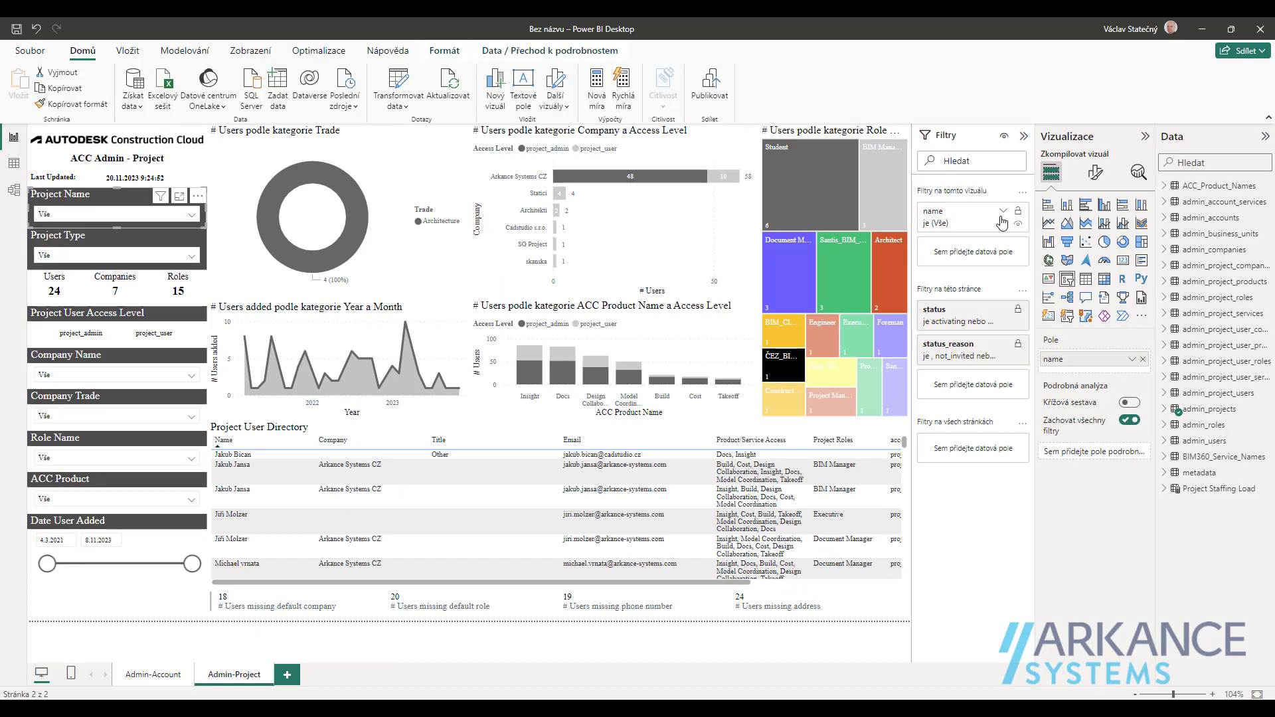
pyautogui.click(1095, 172)
pyautogui.click(1164, 409)
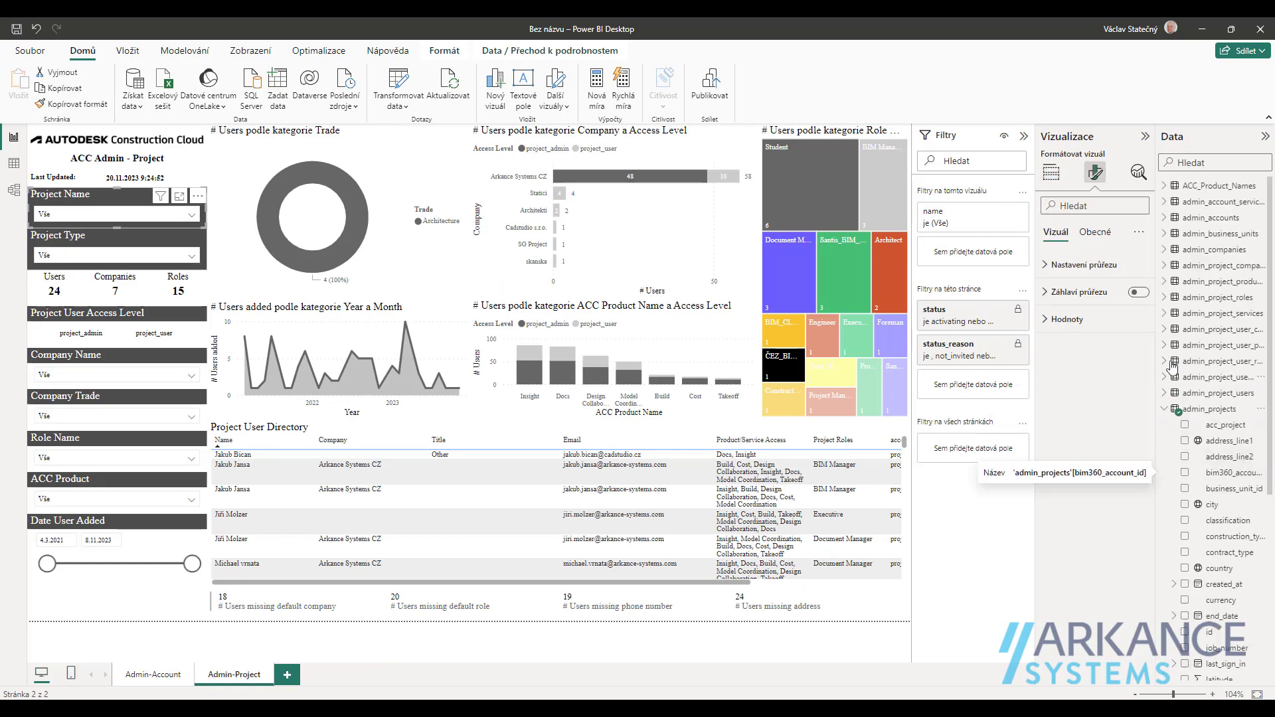
# Step: Save the report as Přehled projektů and publish it to Můj pracovní prostor
pyautogui.click(711, 86)
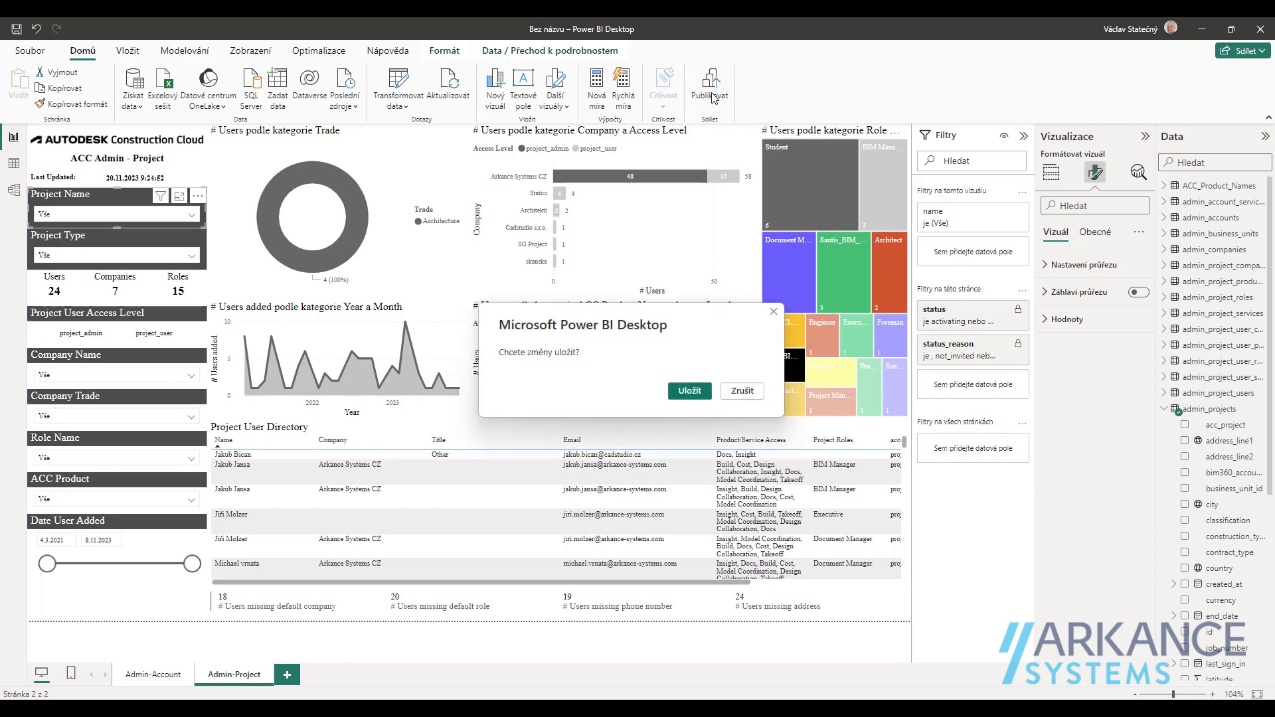
pyautogui.click(691, 391)
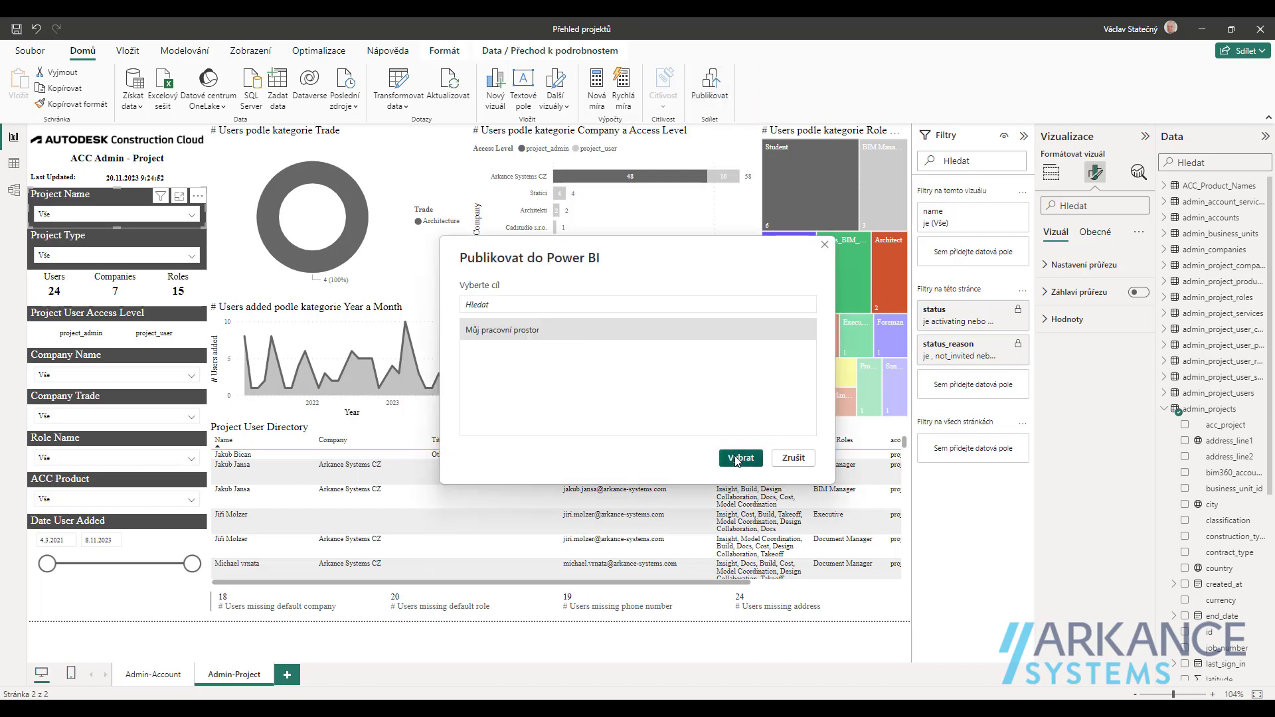
pyautogui.click(738, 458)
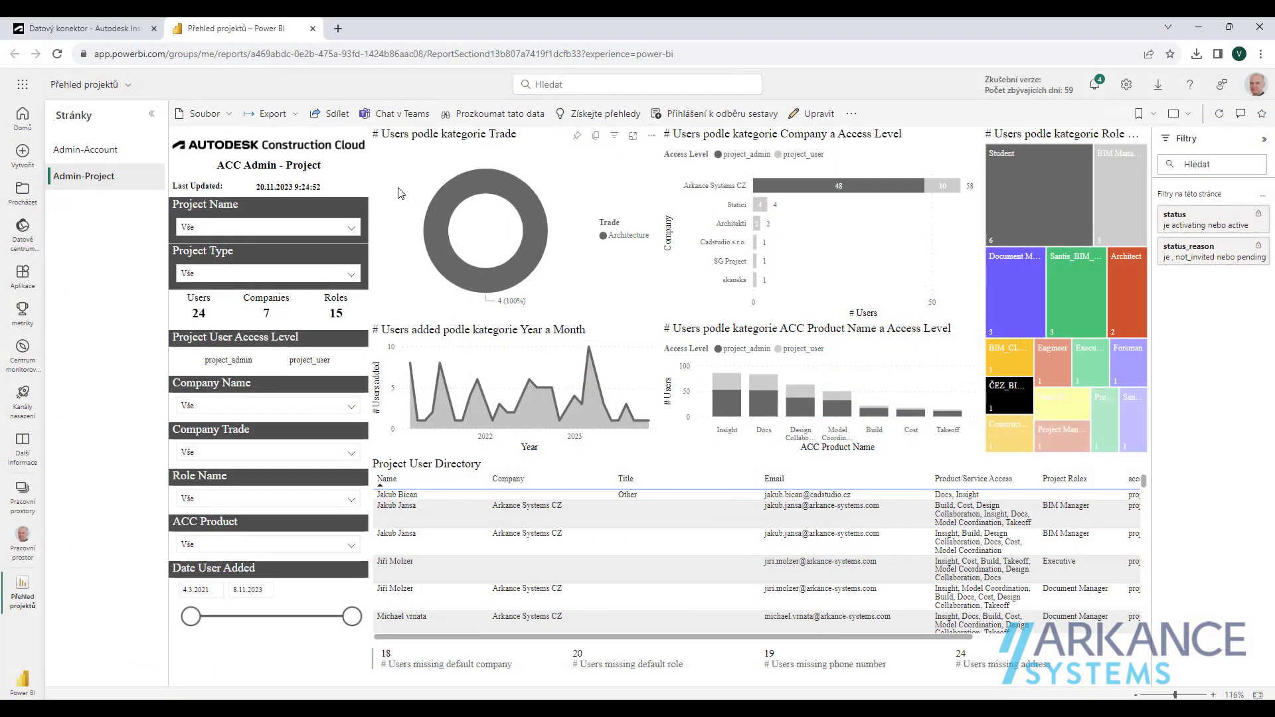
# Step: Publish Přehled projektů publicly via Soubor > Vložit sestavu > Publikovat na webu
pyautogui.click(329, 117)
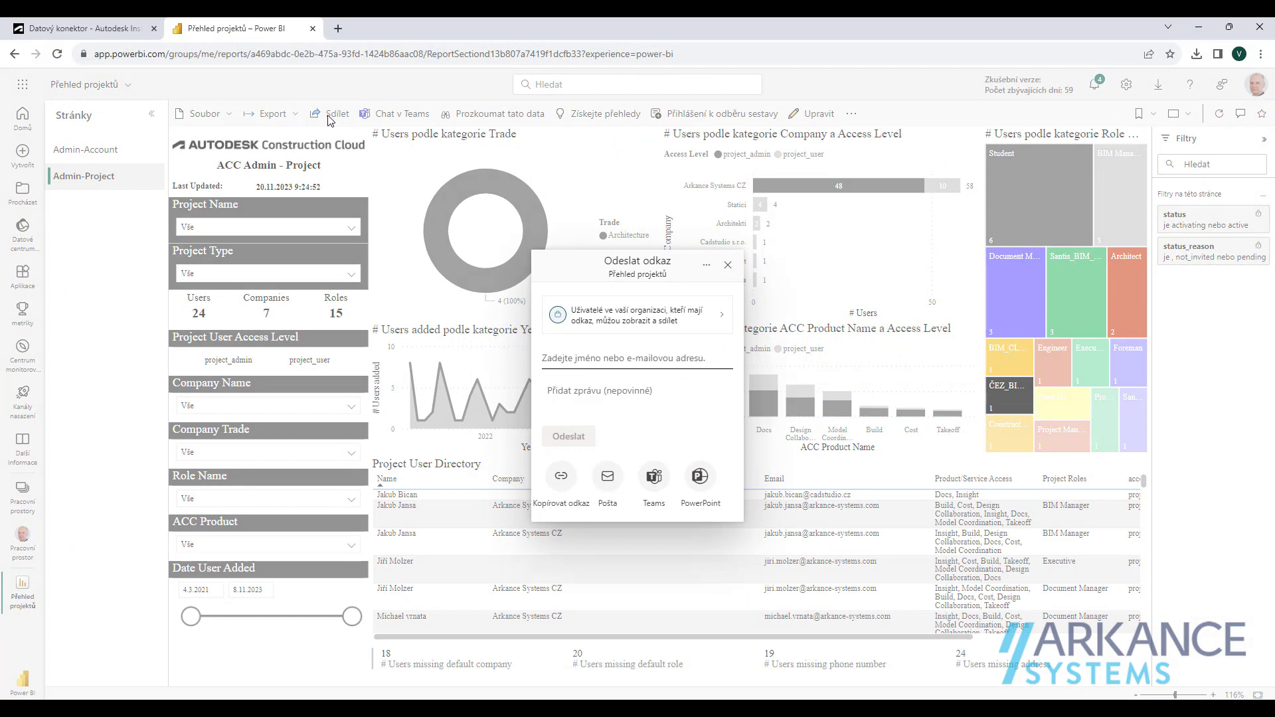
pyautogui.click(728, 265)
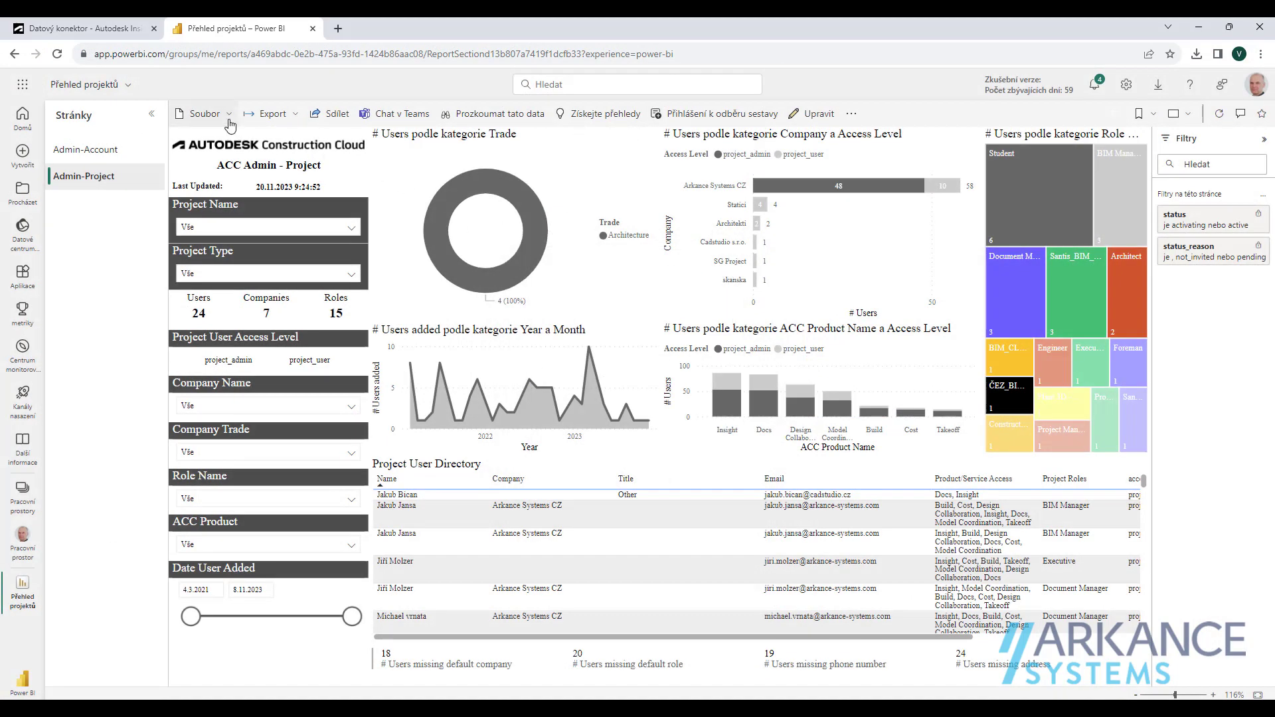
pyautogui.click(228, 118)
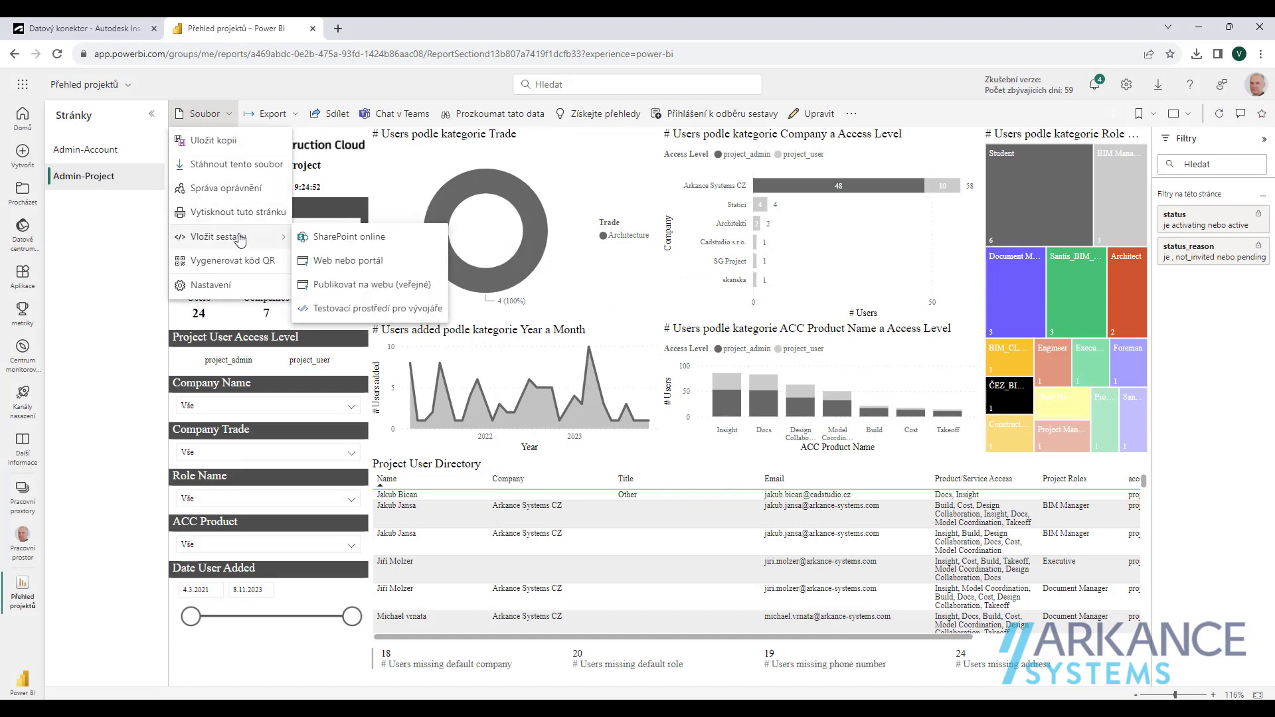
pyautogui.moveTo(221, 236)
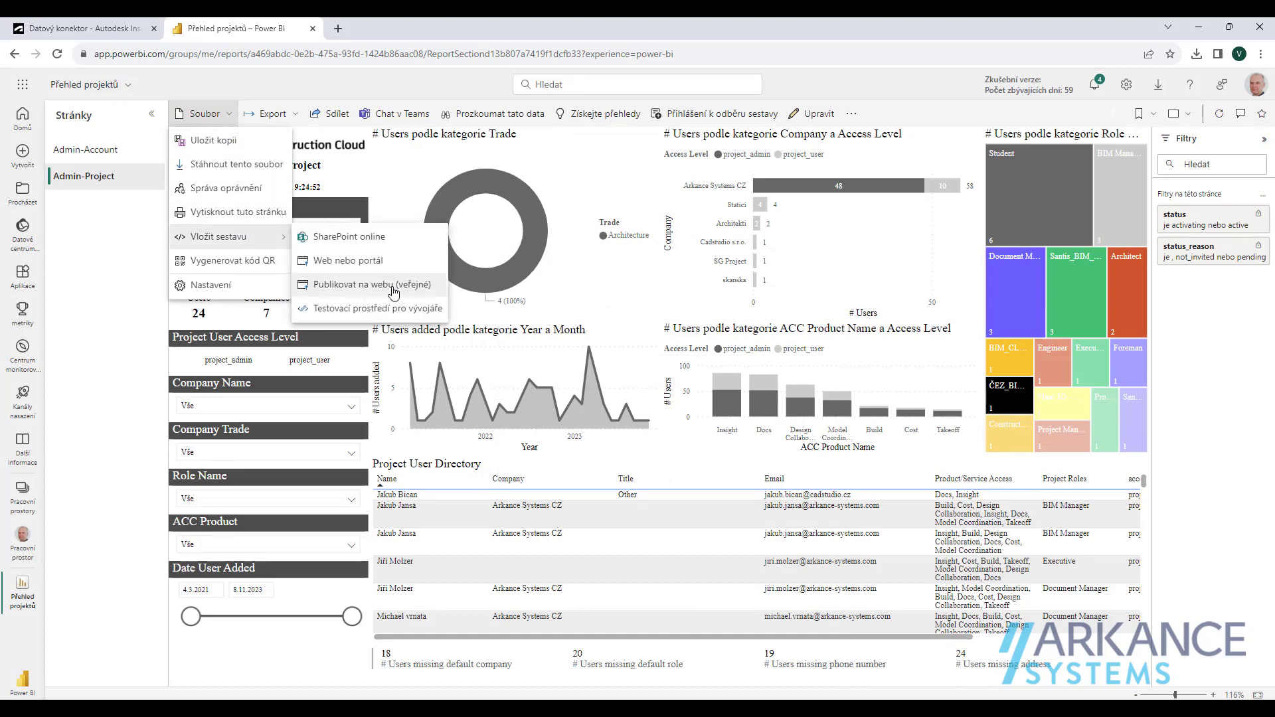
pyautogui.click(394, 285)
pyautogui.click(717, 465)
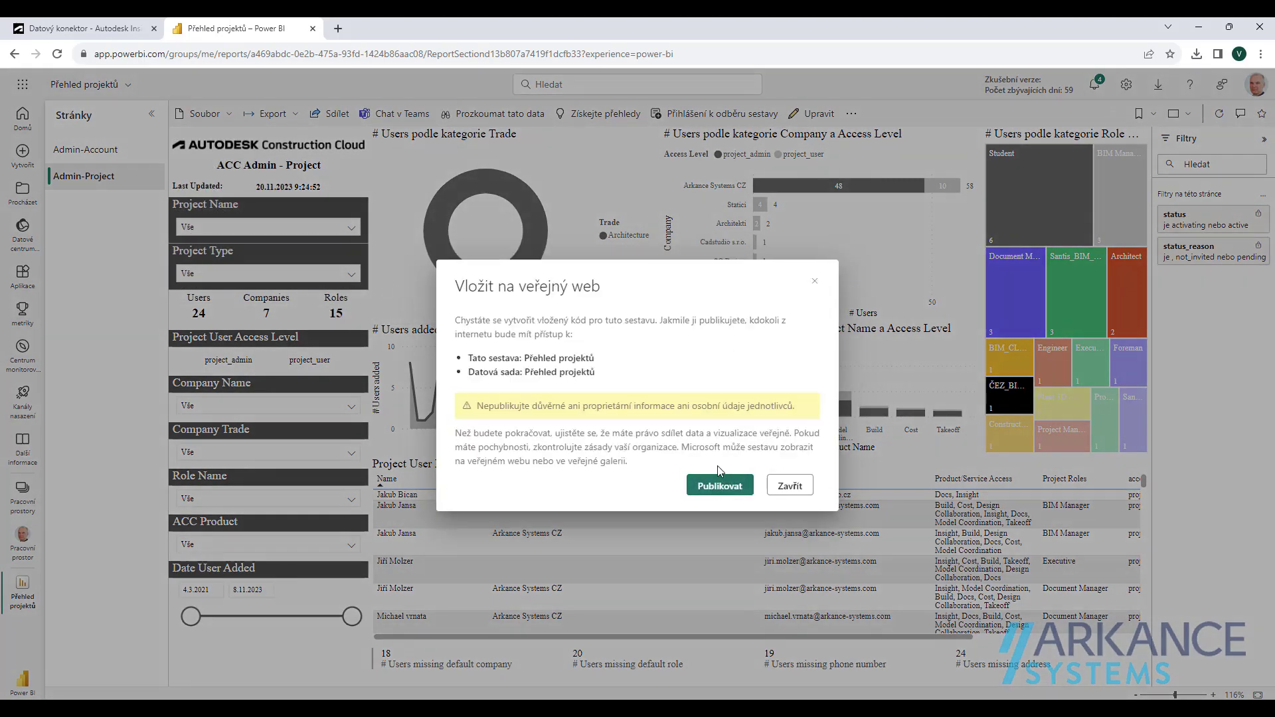
pyautogui.click(721, 485)
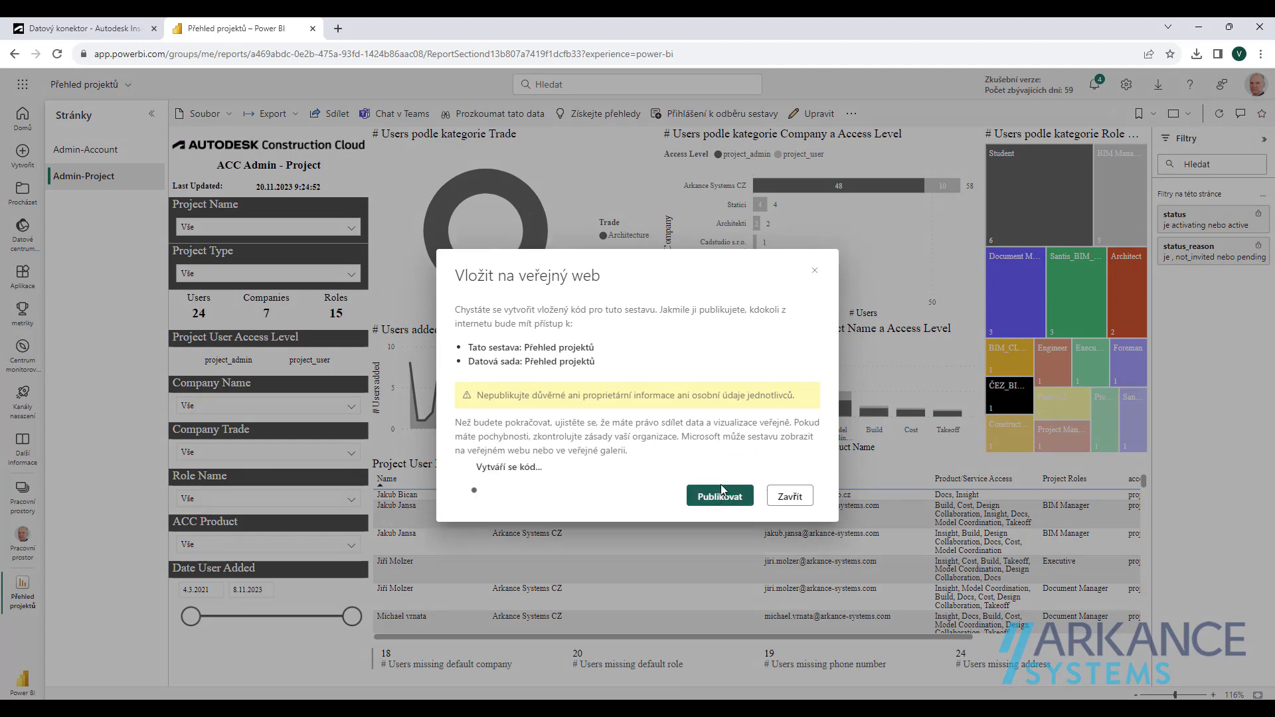
# Step: Copy the report's public link and close the publish-to-web dialog
pyautogui.click(524, 291)
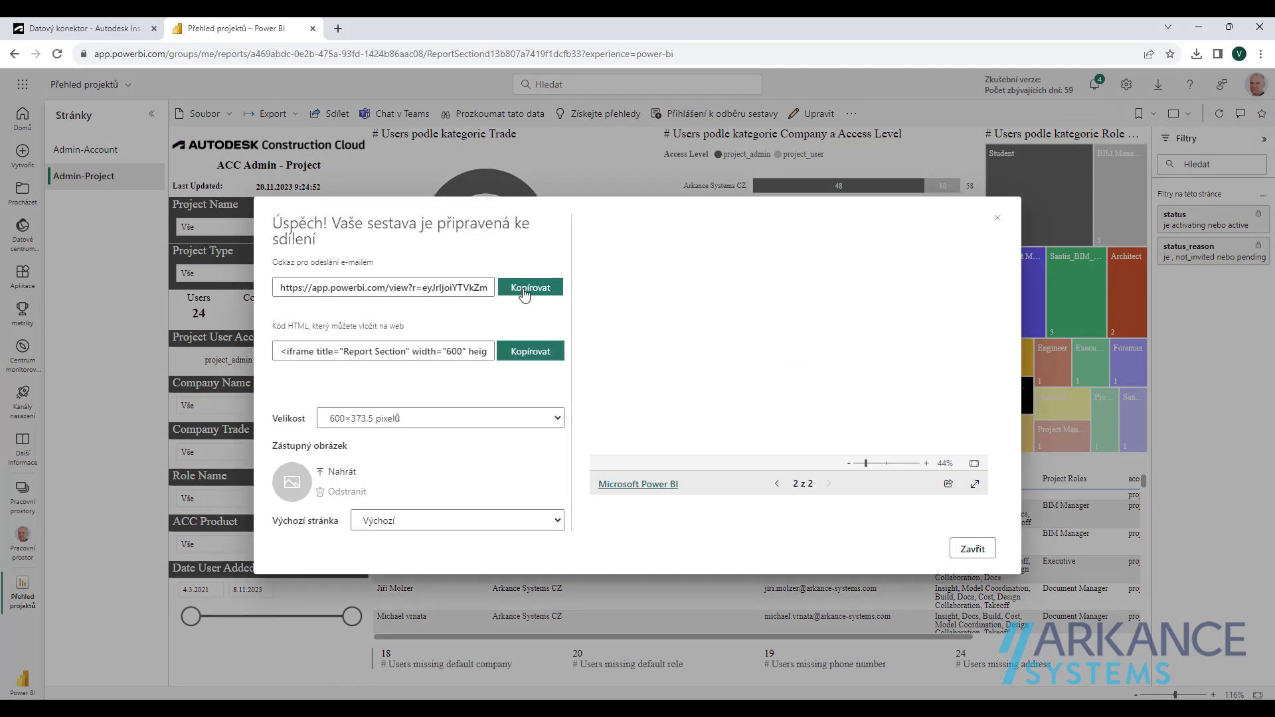
pyautogui.click(524, 291)
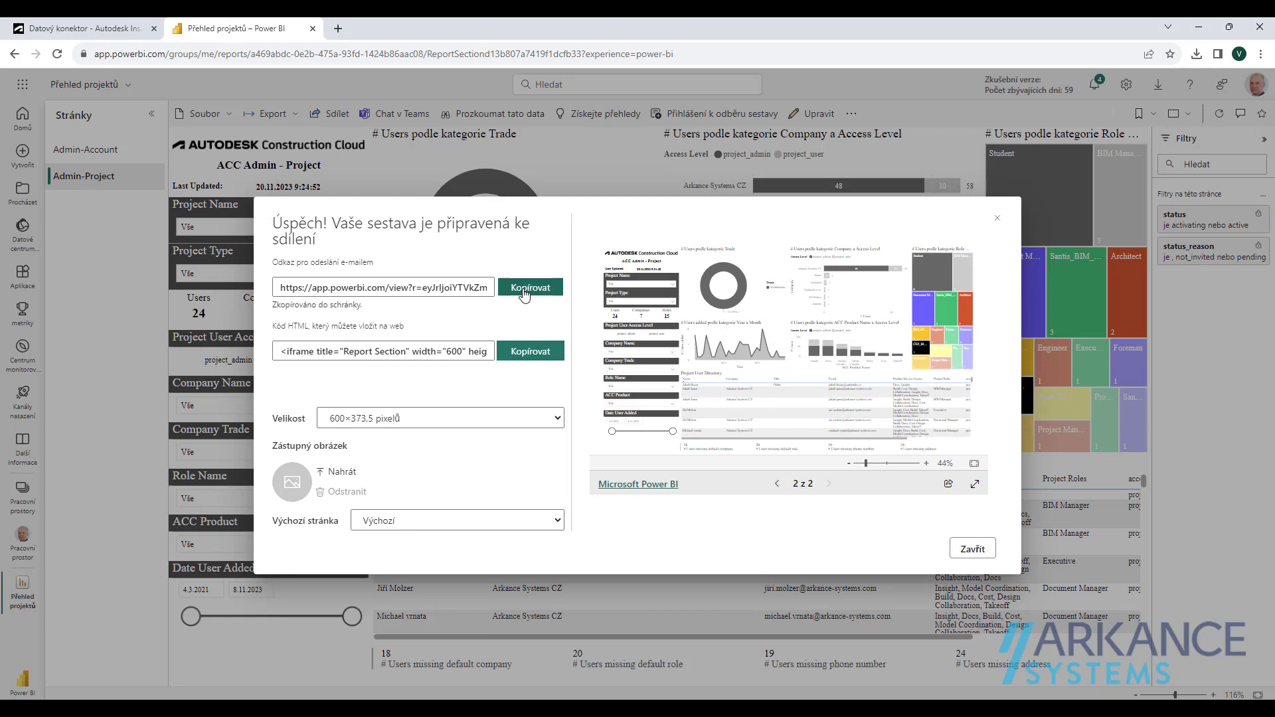
pyautogui.click(957, 549)
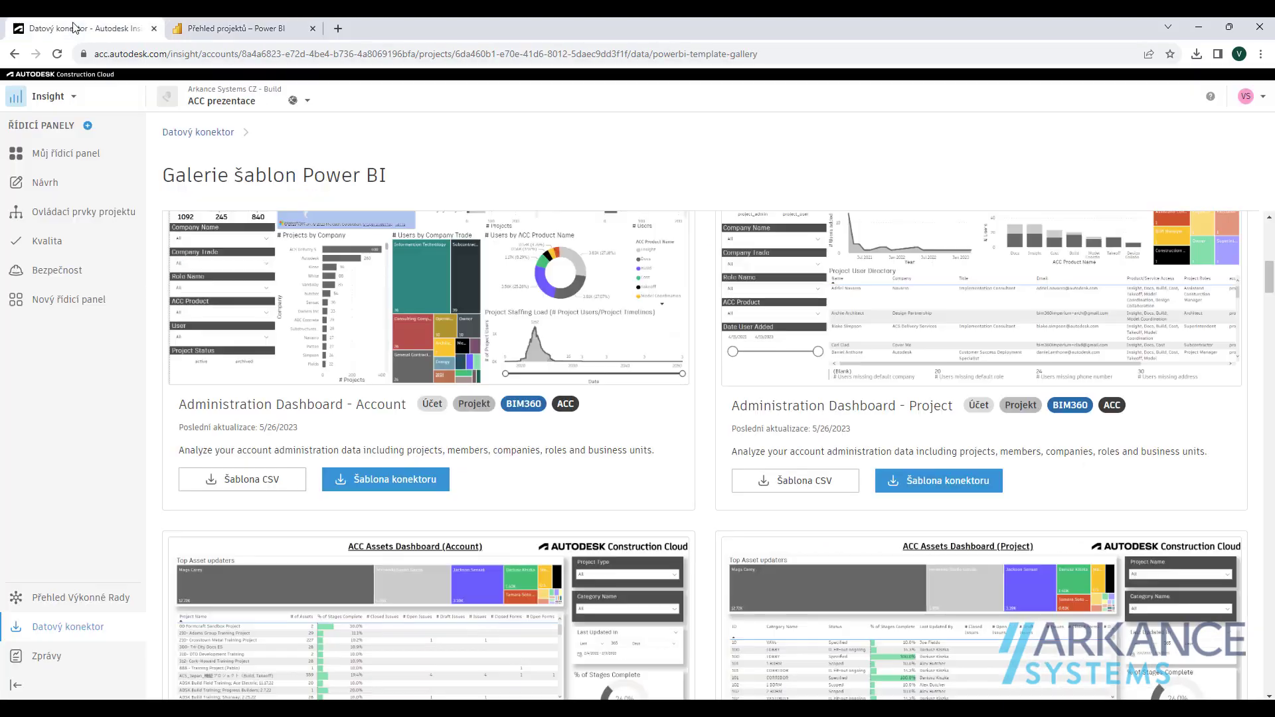
# Step: Customize Můj řídicí panel and add the Power BI card found by searching 'powe'
pyautogui.click(85, 28)
pyautogui.click(83, 154)
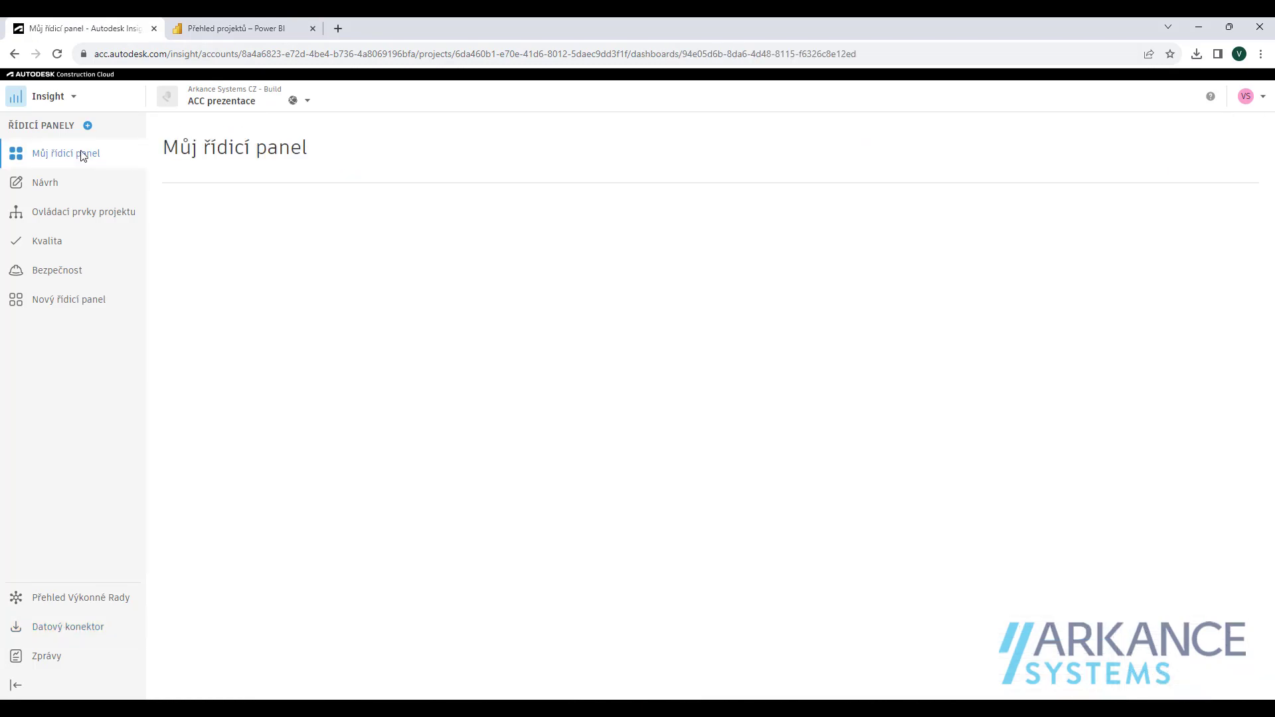
pyautogui.click(1213, 172)
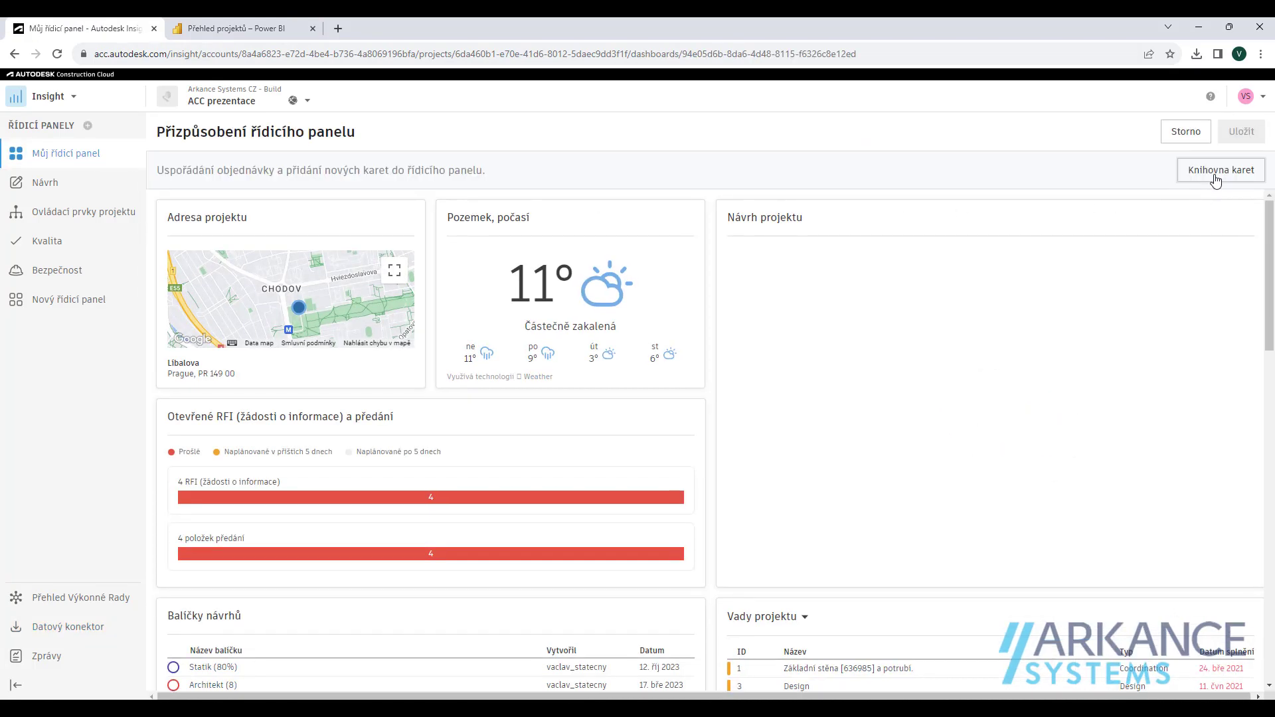
pyautogui.click(1215, 169)
pyautogui.click(947, 175)
pyautogui.write('po')
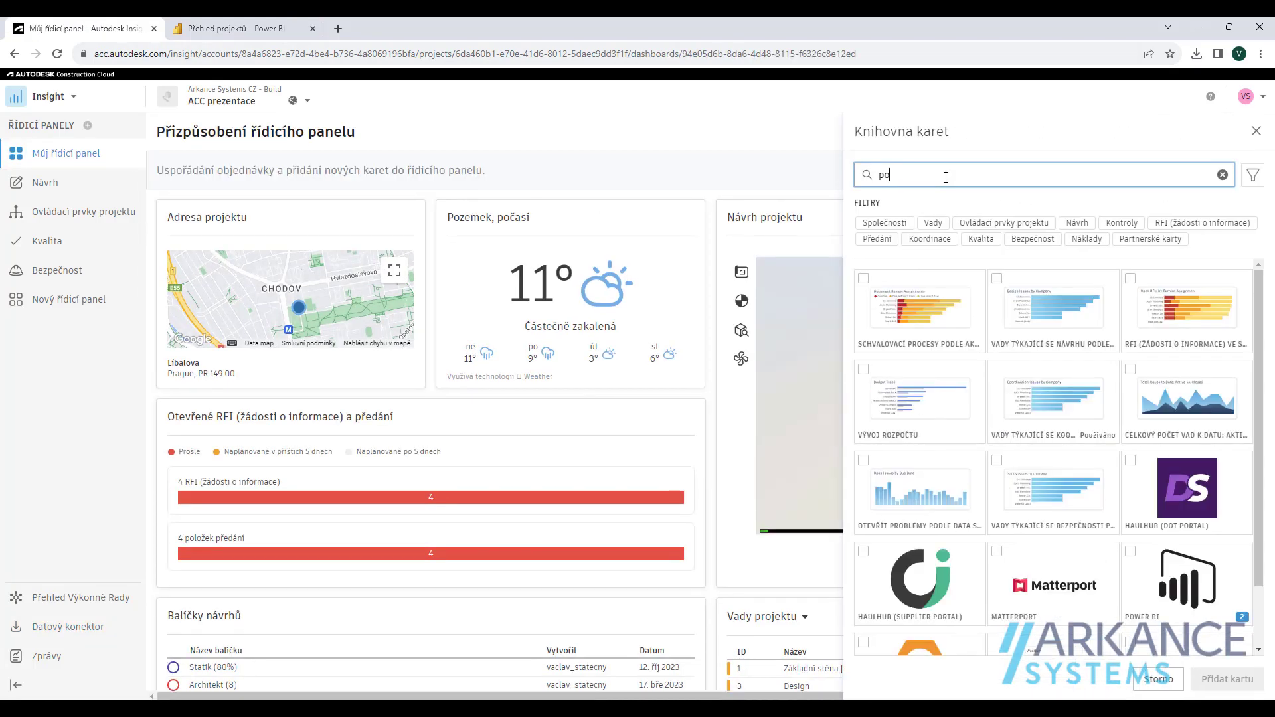
pyautogui.write('we')
pyautogui.click(863, 282)
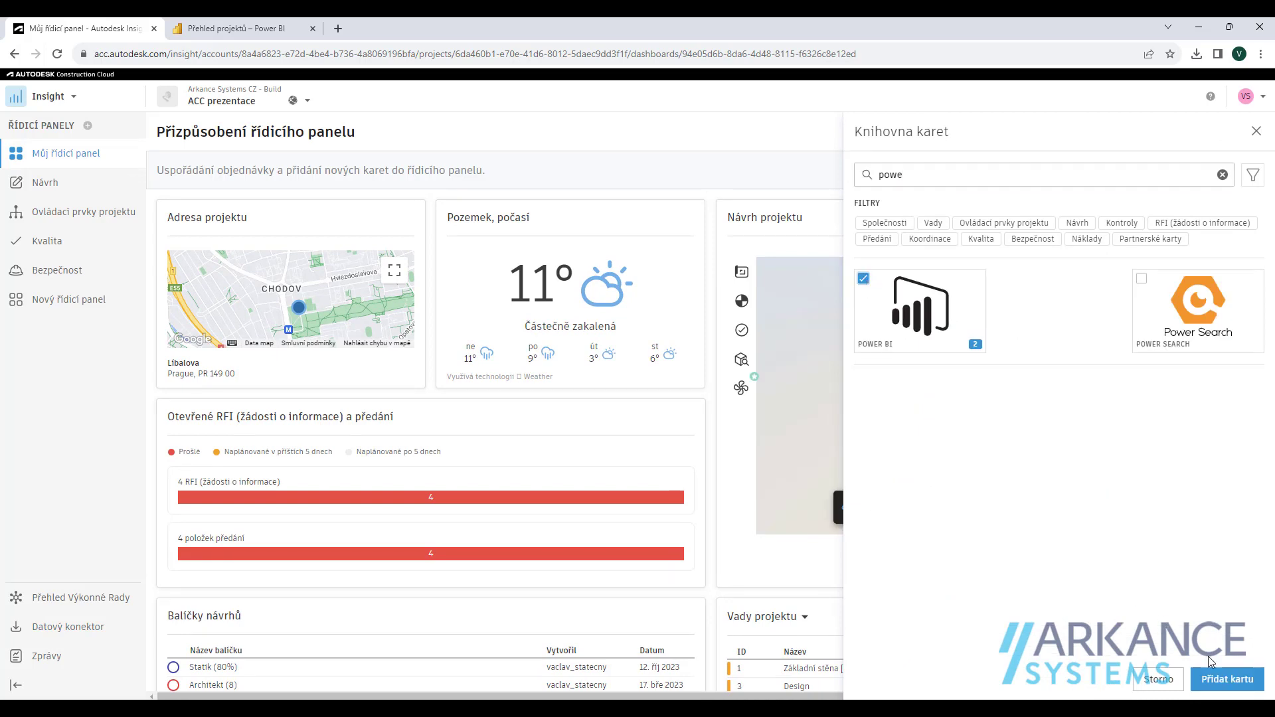
pyautogui.click(1226, 679)
pyautogui.scroll(-2, 1095, 611)
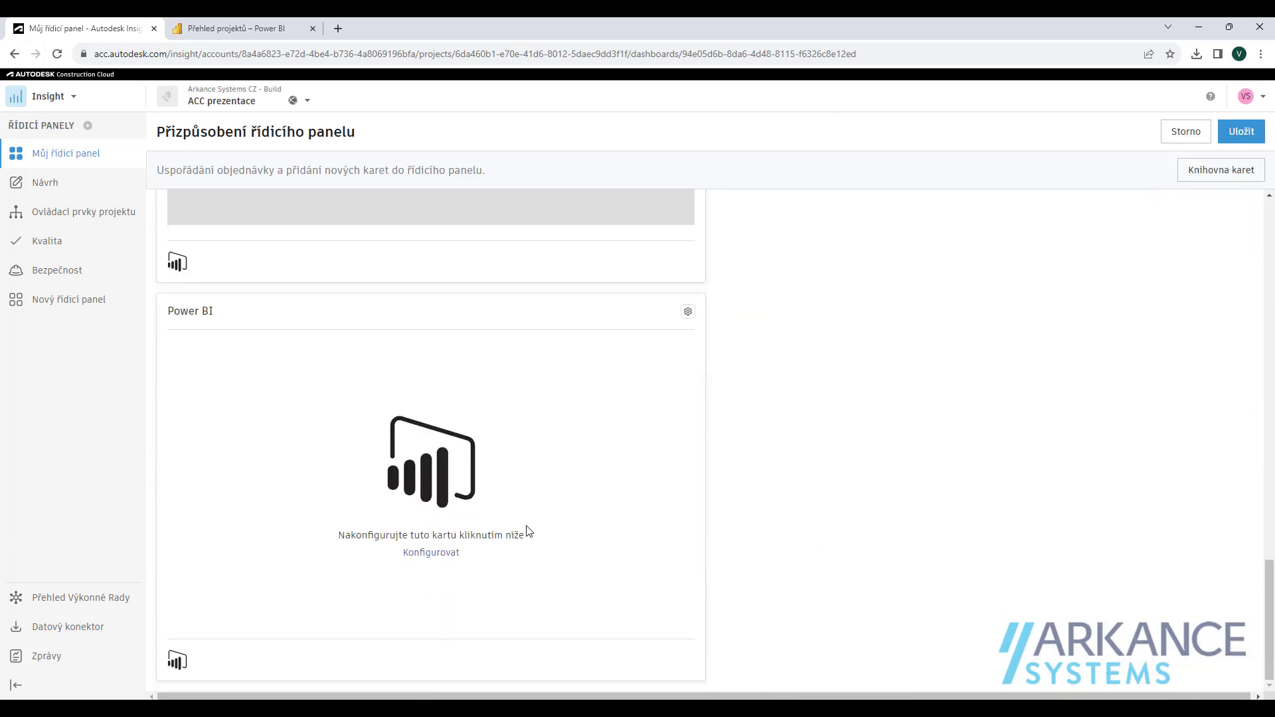
# Step: Paste the report link as the card's partner URL, move it top-right, and save
pyautogui.click(431, 552)
pyautogui.click(512, 437)
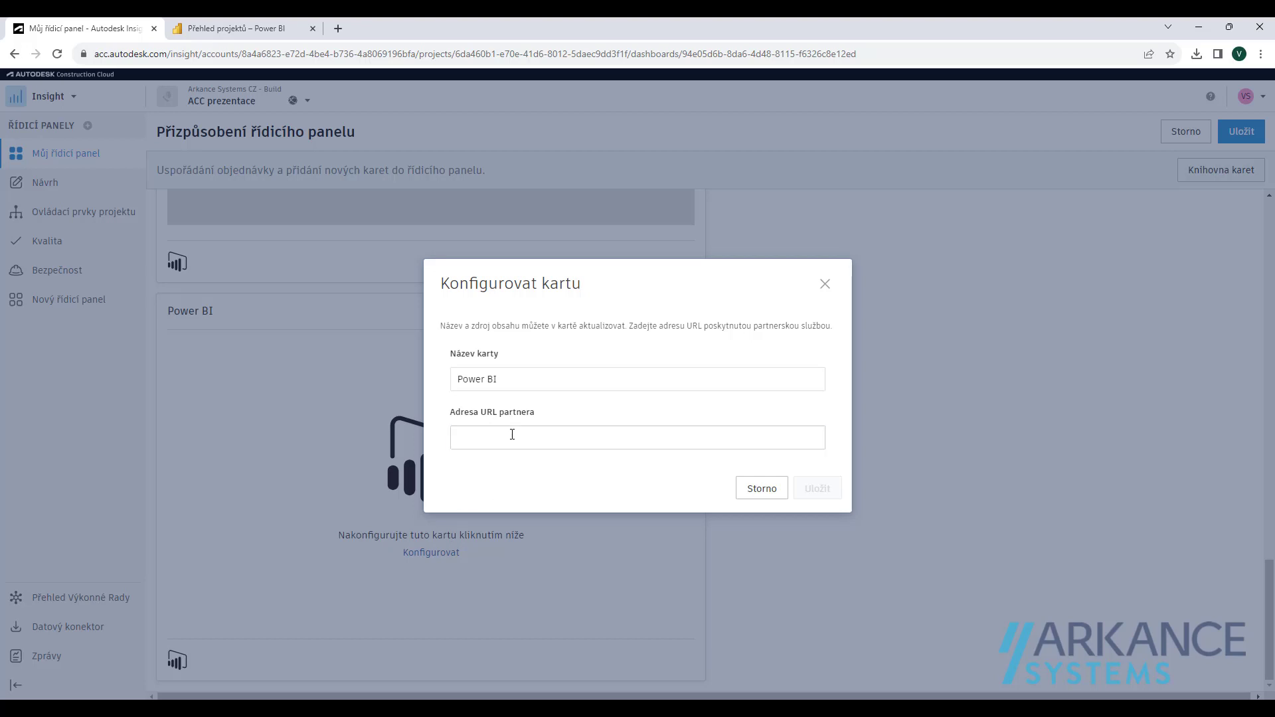
pyautogui.hotkey('ctrl', 'v')
pyautogui.click(816, 489)
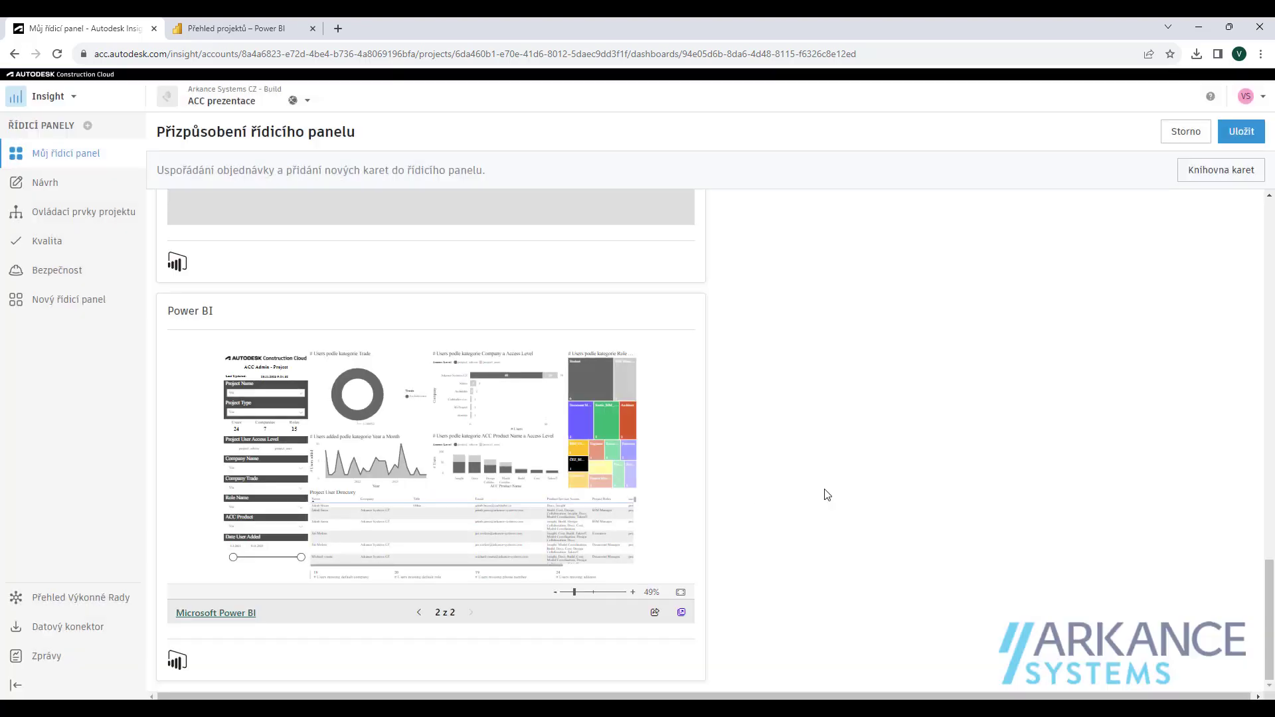
pyautogui.moveTo(470, 318); pyautogui.dragTo(973, 218)
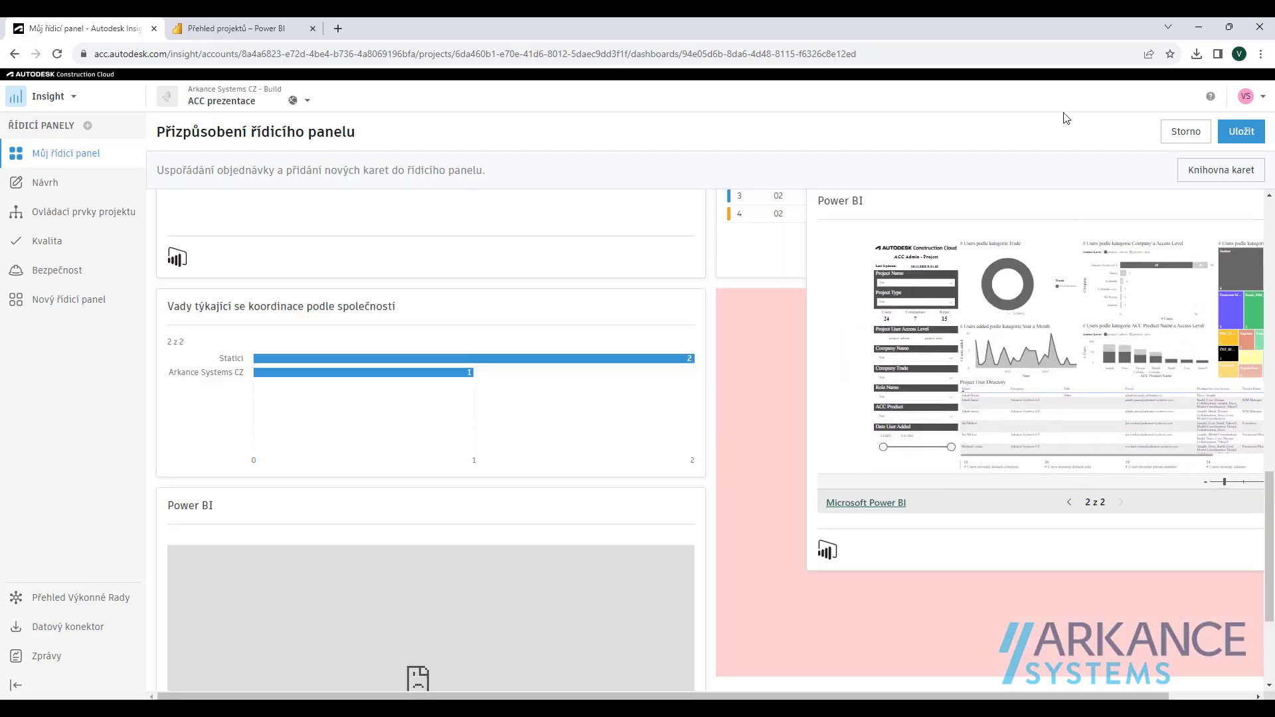
pyautogui.click(1242, 131)
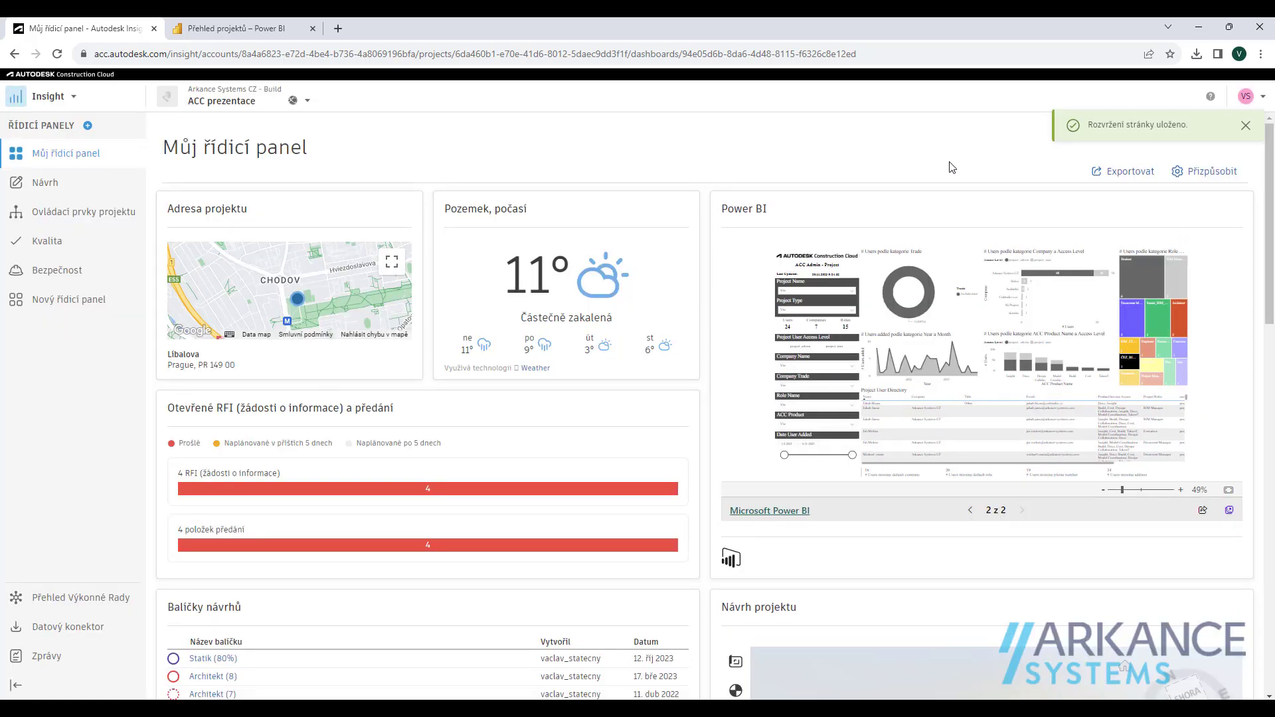